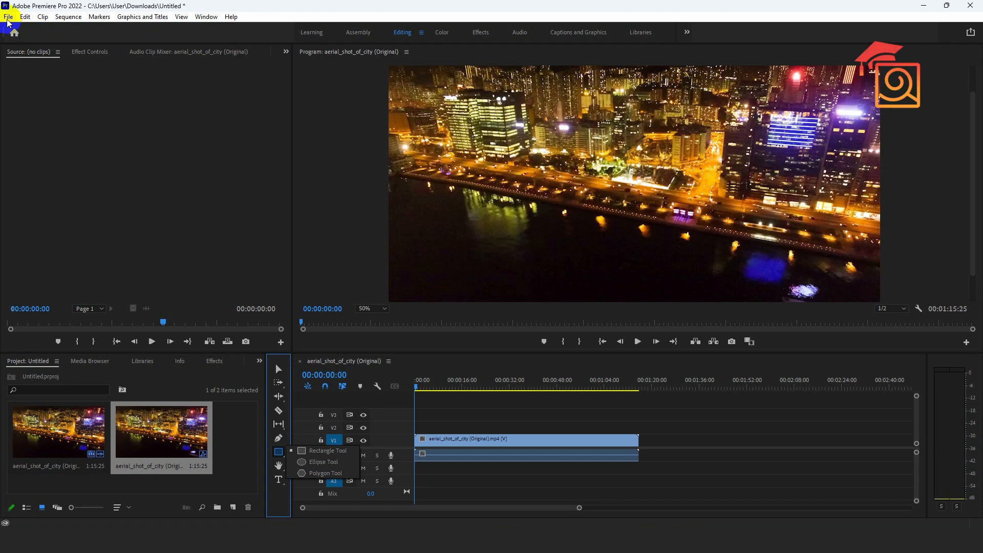
Create a legacy title named Title 01 at 1920 by 1080 and reposition its title designer window
left_click(8, 16)
mouse_move(24, 31)
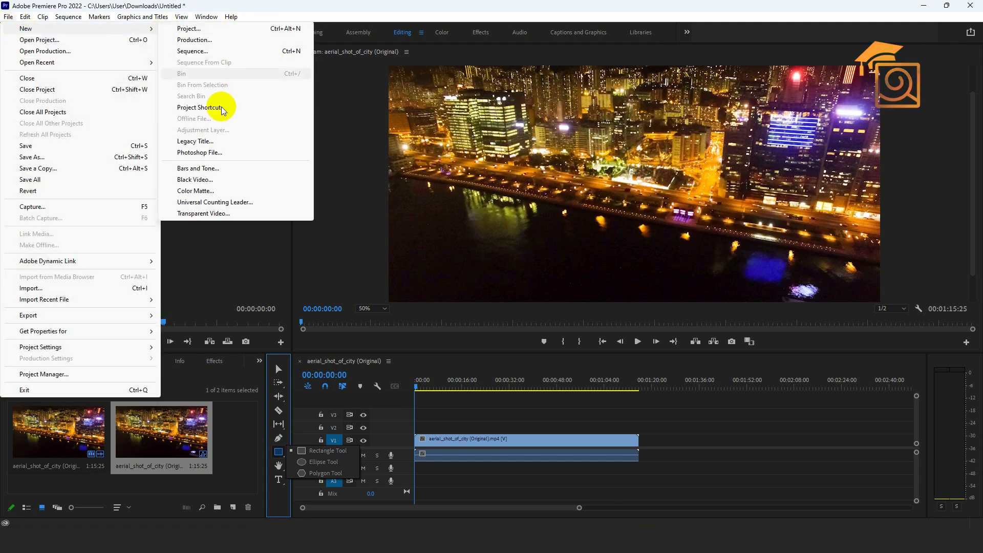
left_click(204, 145)
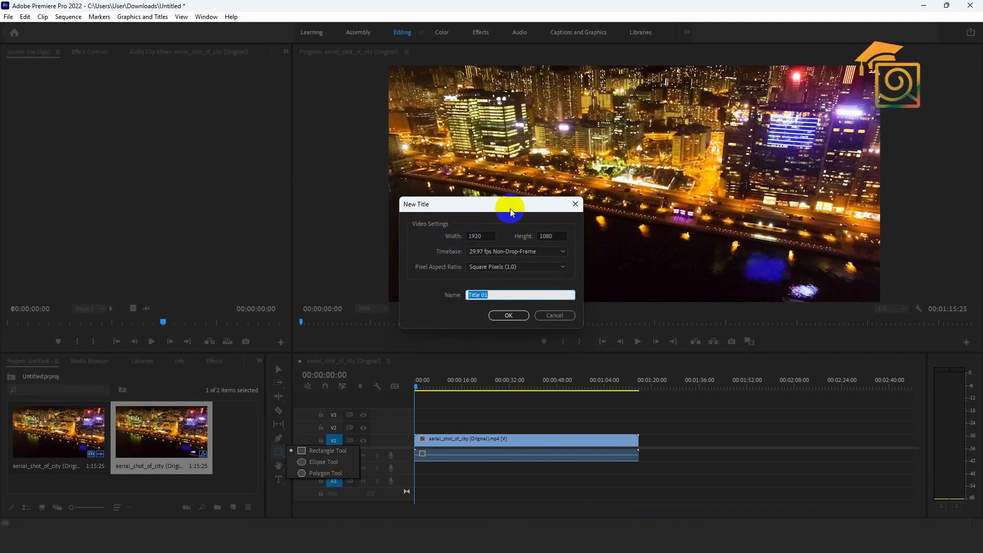
left_click(510, 316)
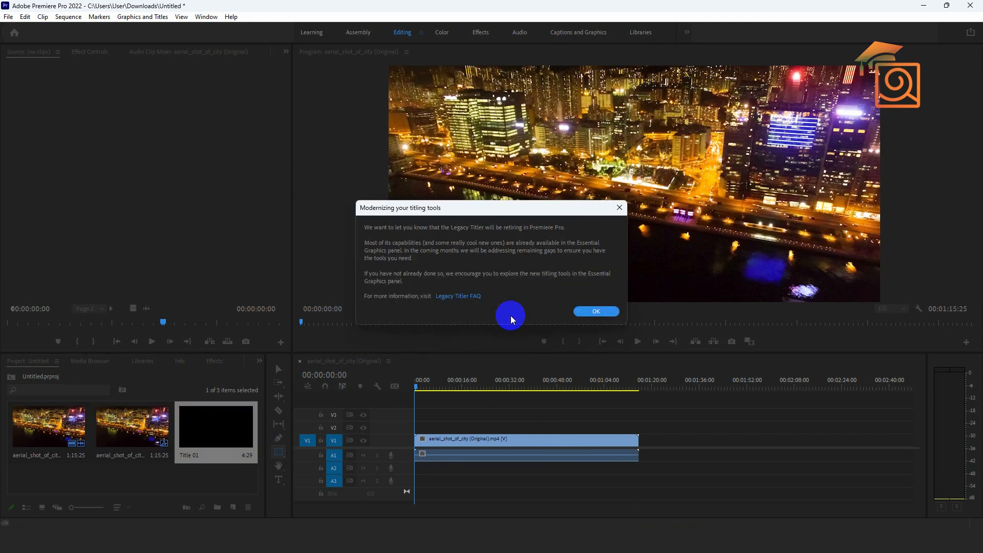
left_click(582, 312)
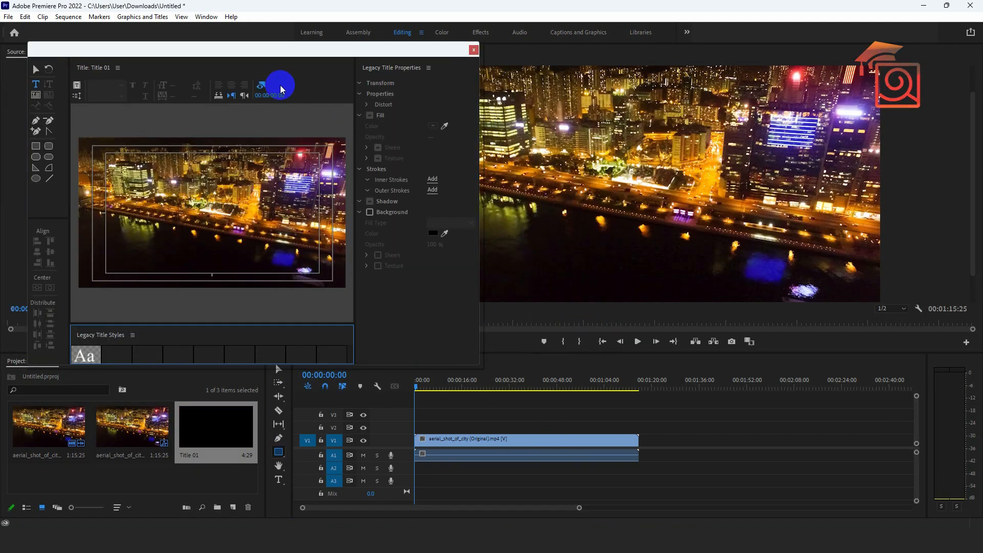
left_click_drag(230, 53, 396, 72)
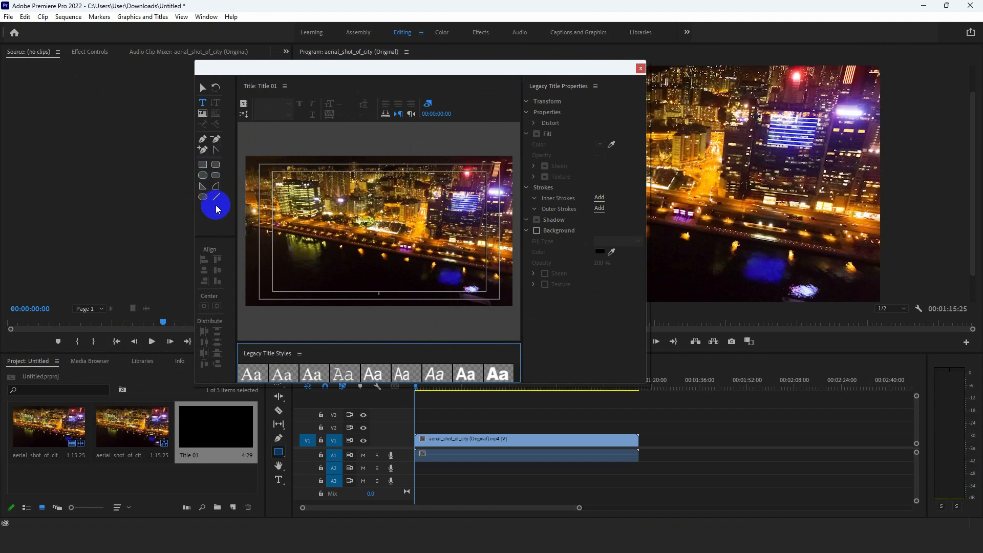
Close the title designer and delete the Title 01 item from the project
left_click(639, 68)
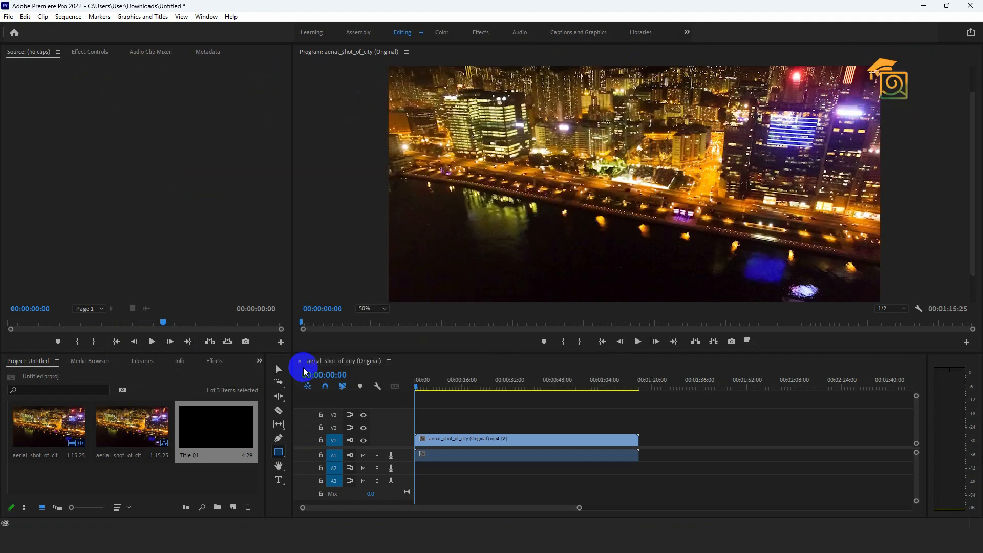
left_click(230, 472)
left_click(230, 440)
key("Delete")
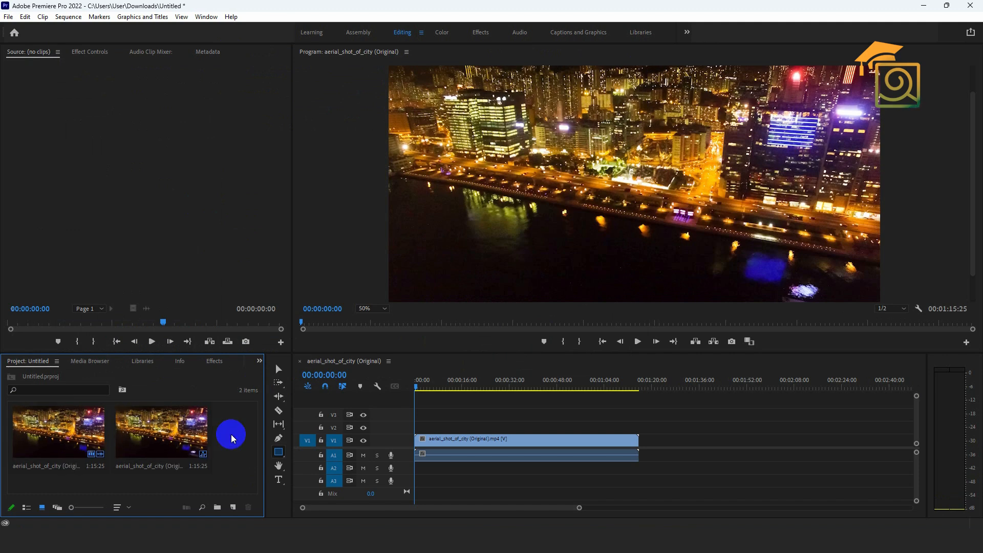
Draw a rectangle with the Rectangle Tool over the upper-left part of the video frame, centred at about 590, 460
left_click(280, 457)
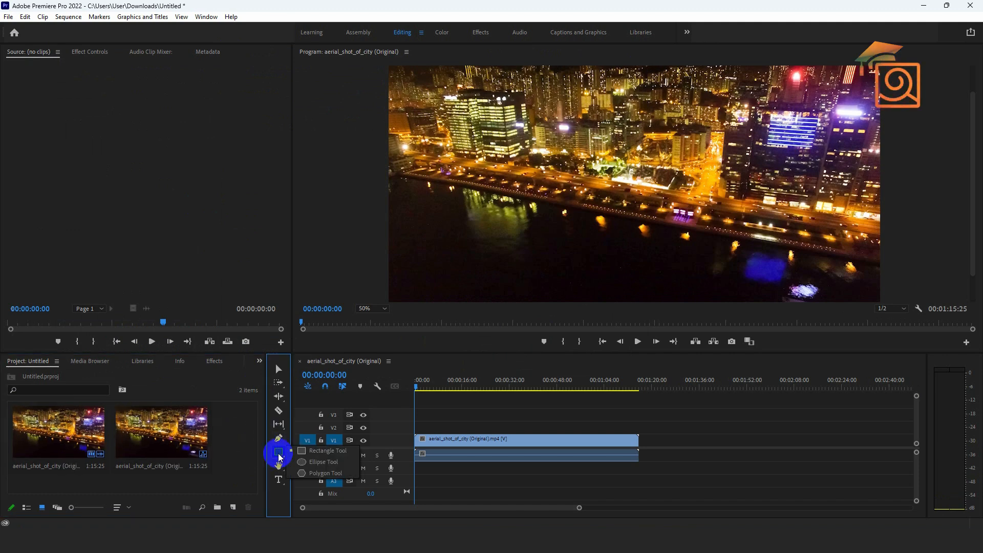
left_click(305, 457)
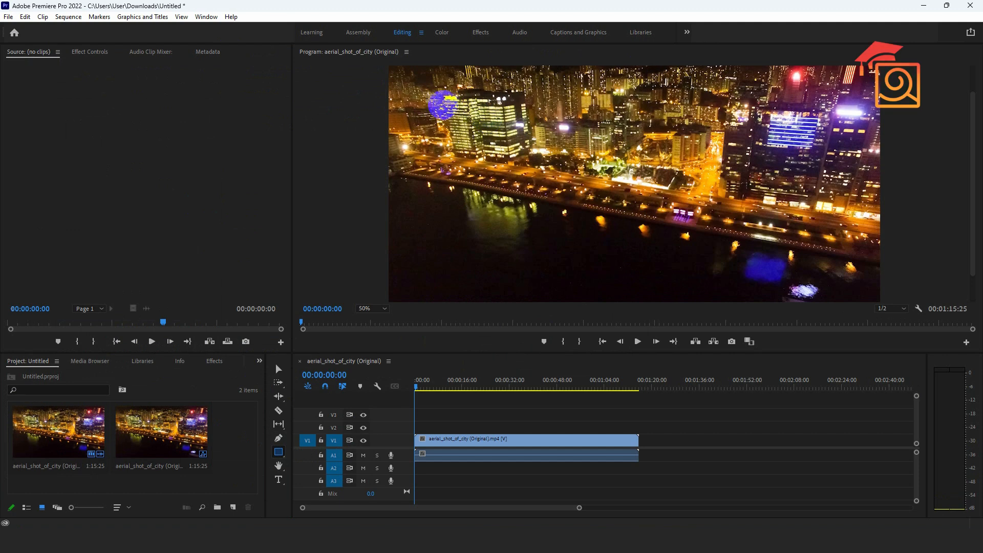
left_click_drag(430, 101, 649, 226)
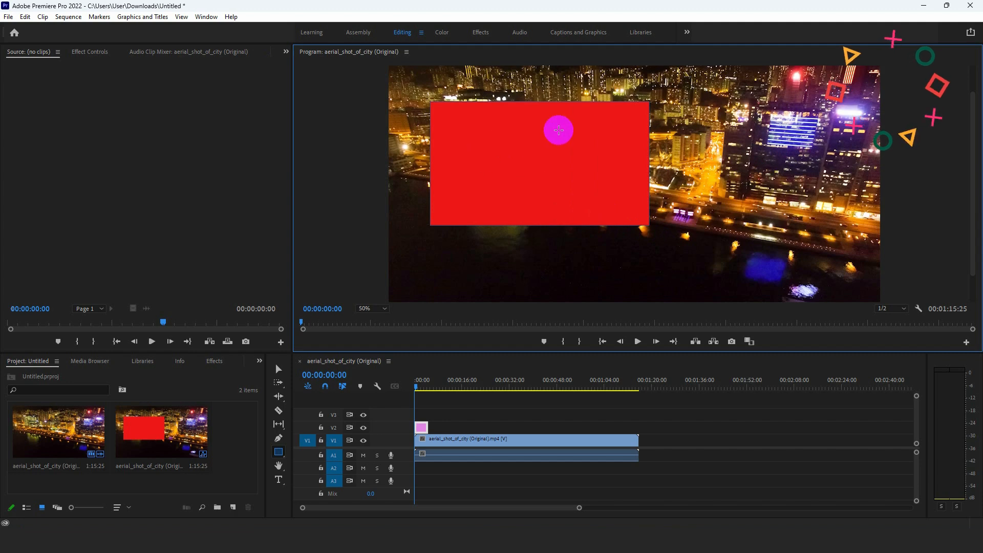
Open the fill colour picker for the rectangle shape's appearance
left_click(99, 54)
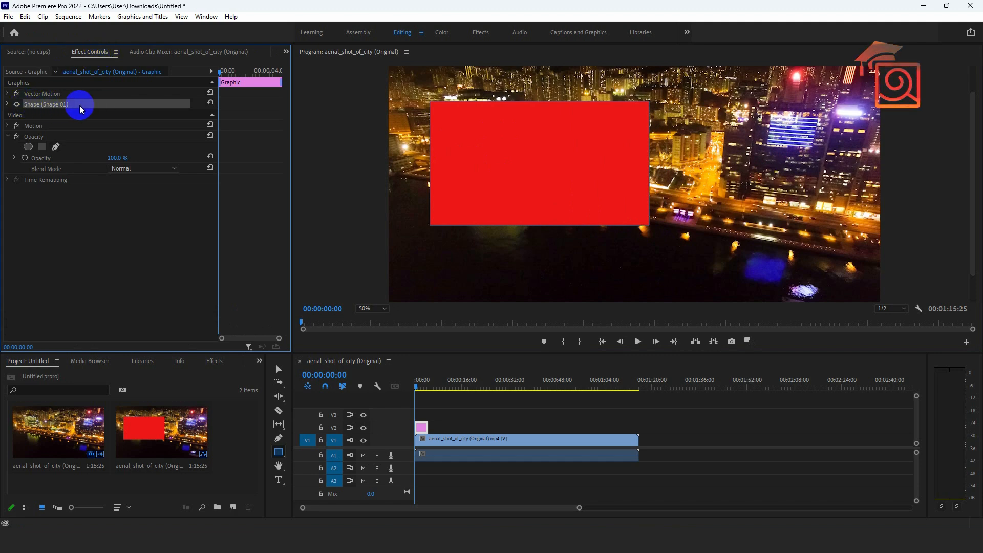
left_click(7, 105)
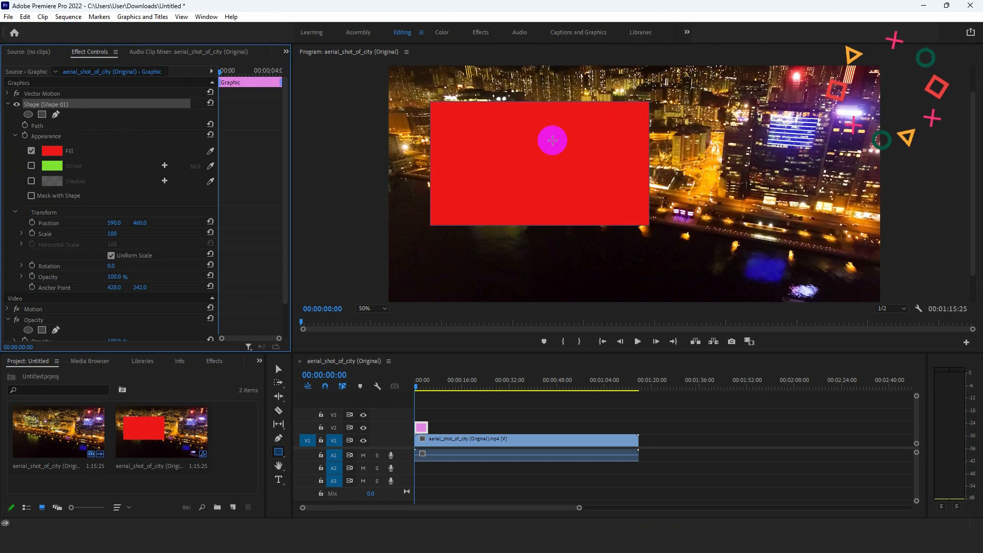
left_click(52, 151)
Try solid fill colours on the rectangle, first gold C38C15 and then dark blue 13207F
left_click_drag(507, 269, 514, 226)
left_click(484, 307)
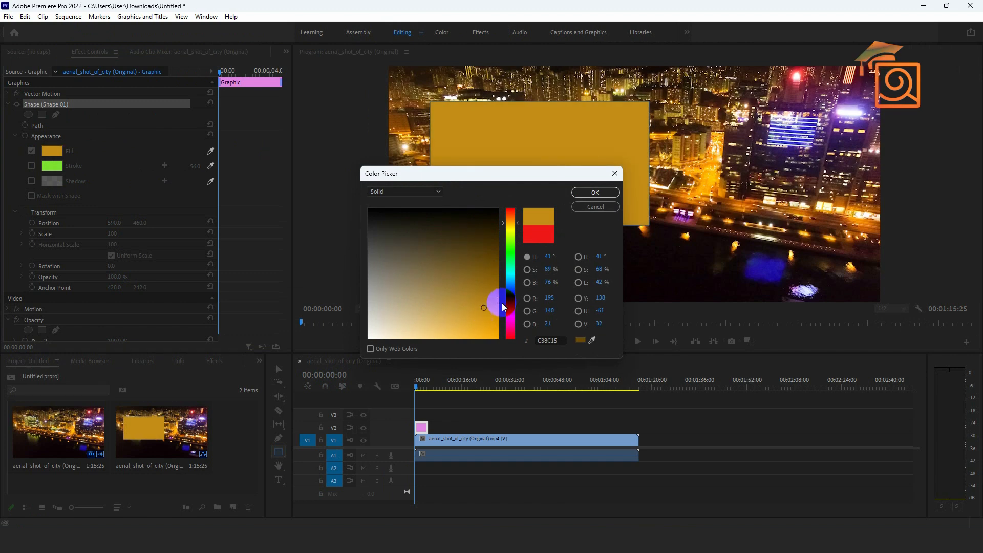
left_click(501, 292)
left_click(478, 272)
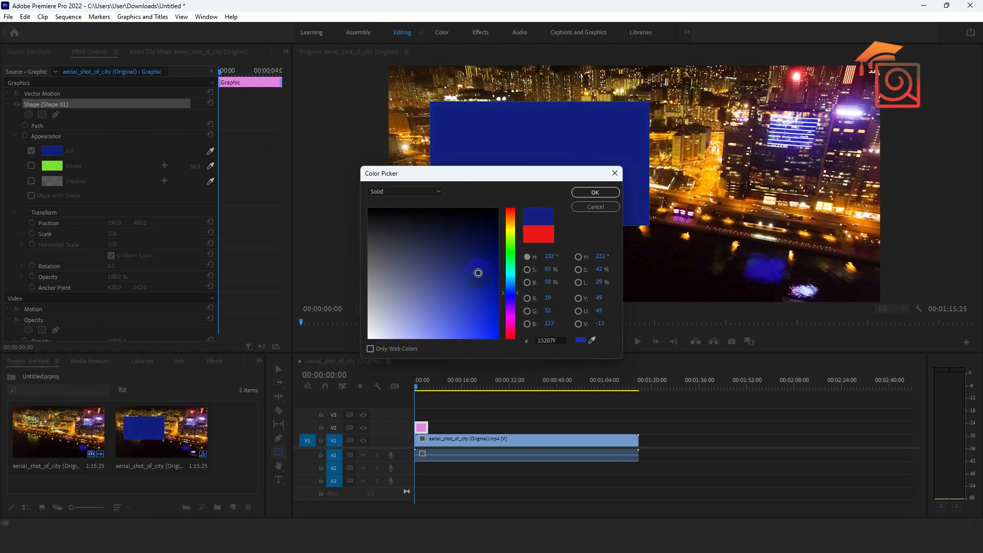
Change the rectangle's fill to Linear Gradient and set its starting colour stop to red CB1414
left_click(411, 190)
left_click(388, 216)
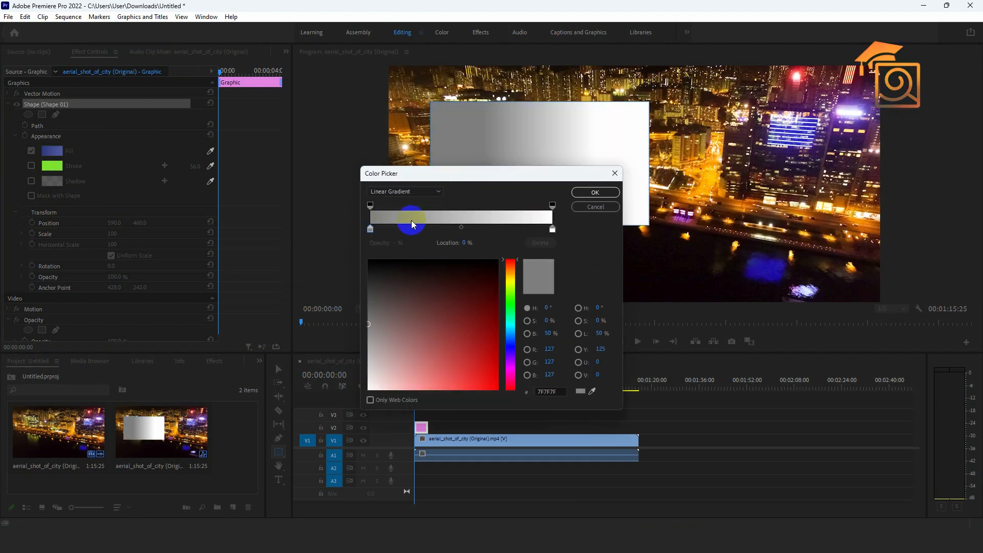
left_click(370, 230)
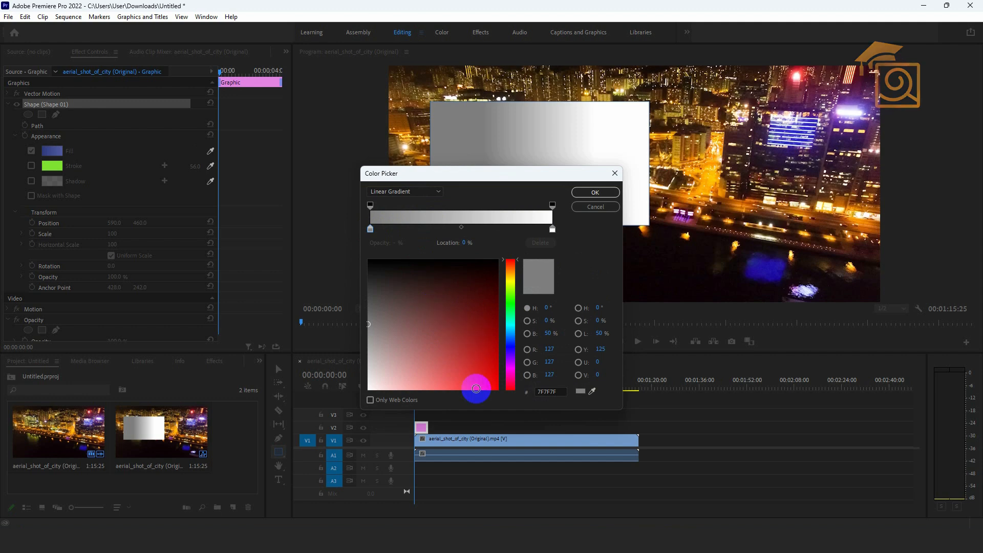
left_click(483, 375)
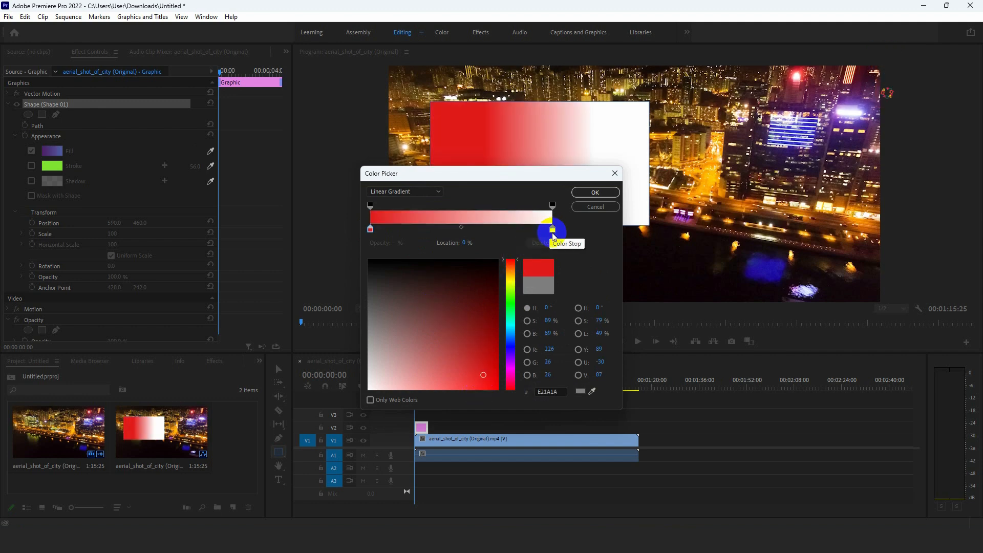
left_click(510, 279)
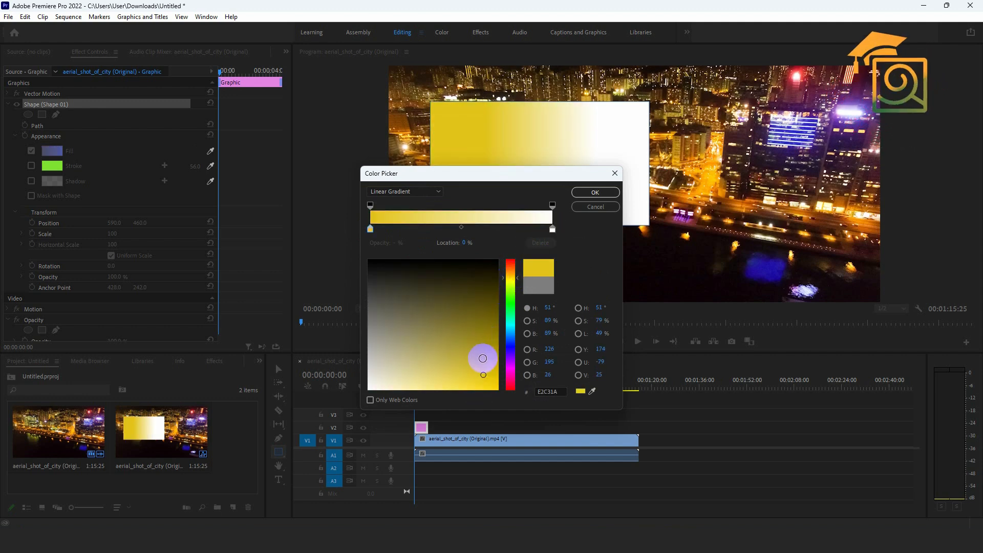
left_click(485, 363)
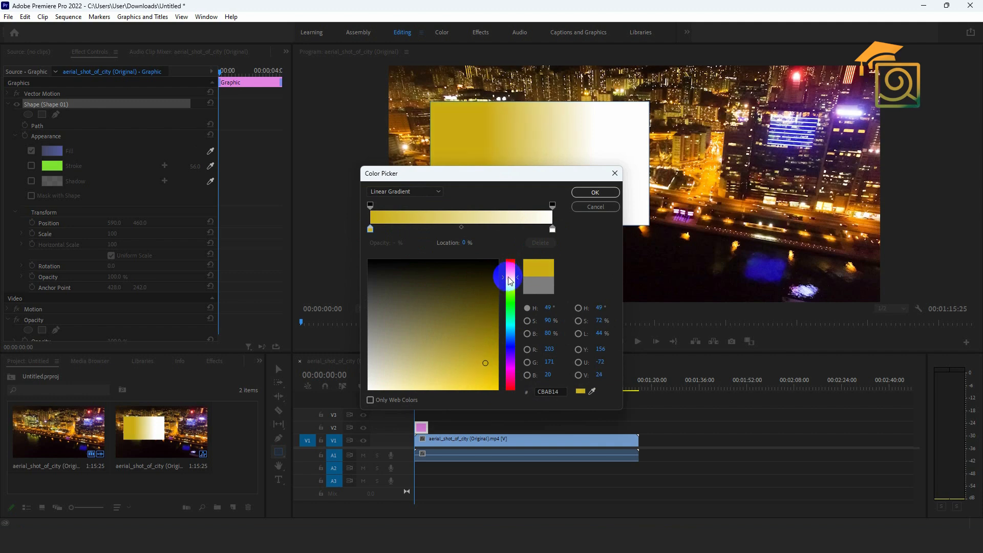
left_click_drag(510, 280, 510, 260)
Set the gradient's ending colour stop at 100% location to yellow DED71A
left_click(552, 228)
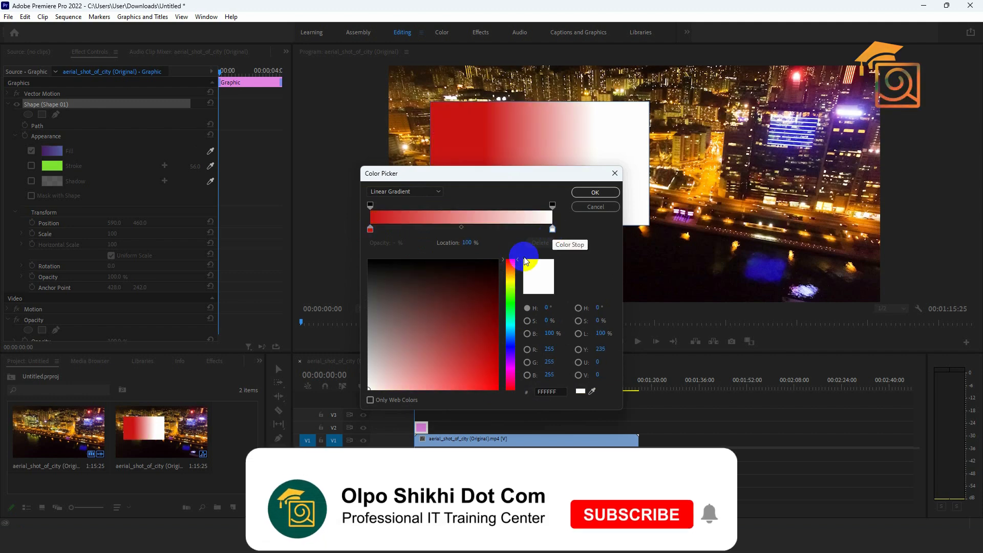
left_click(511, 280)
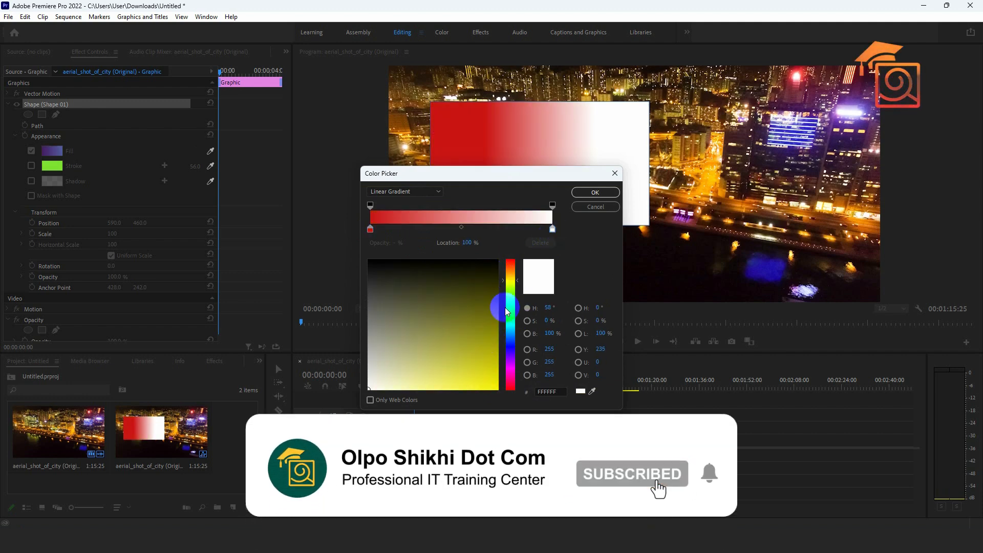
left_click(482, 372)
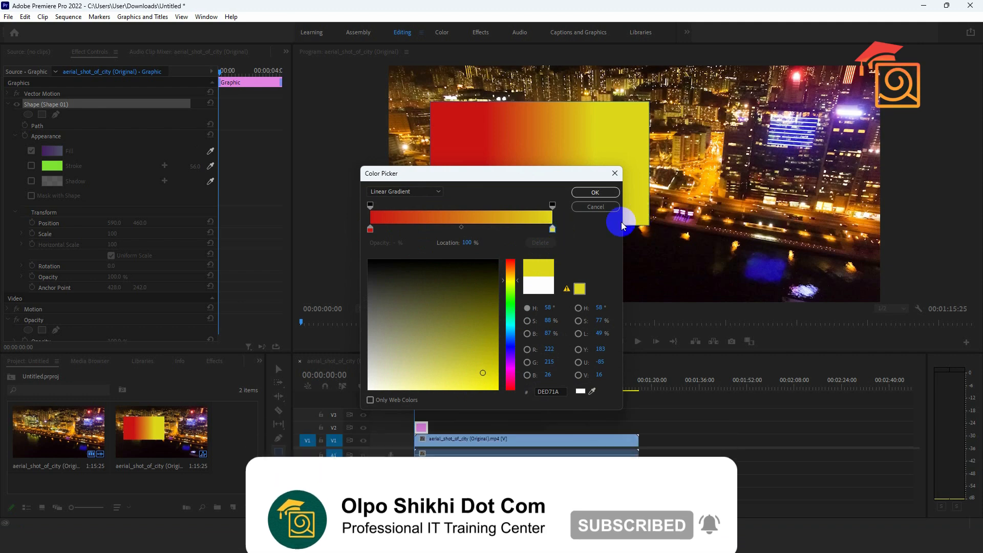
Try the Radial Gradient fill type on the rectangle, and switch back to Linear Gradient
left_click(416, 193)
left_click(397, 225)
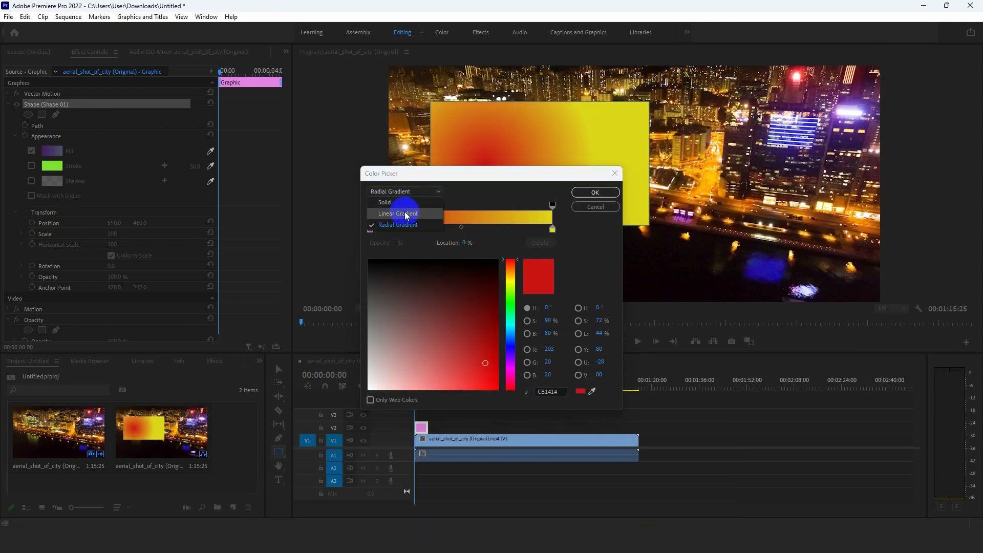
left_click(406, 213)
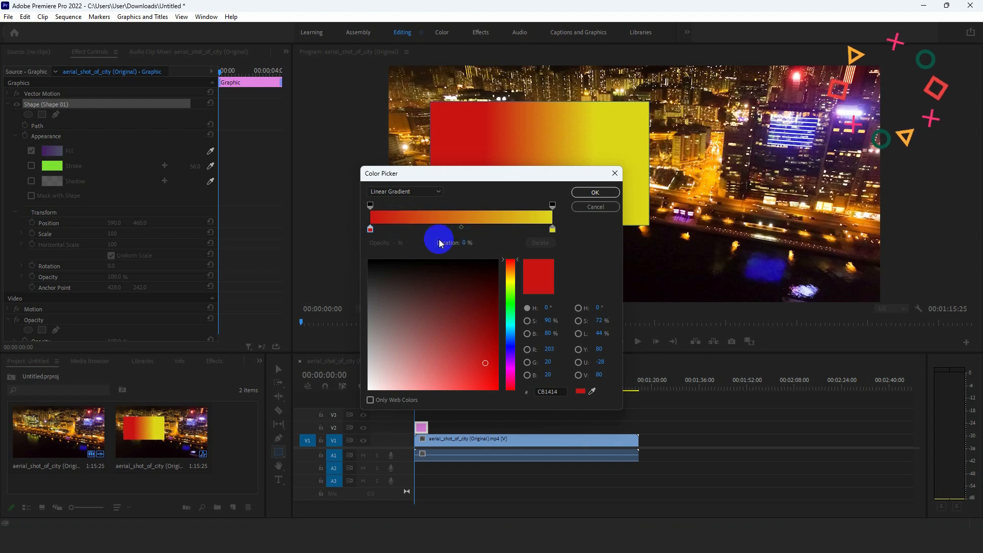
Keep the gradient's starting opacity stop at 100%, set the ending opacity stop to 0%, and apply the fill
left_click(370, 206)
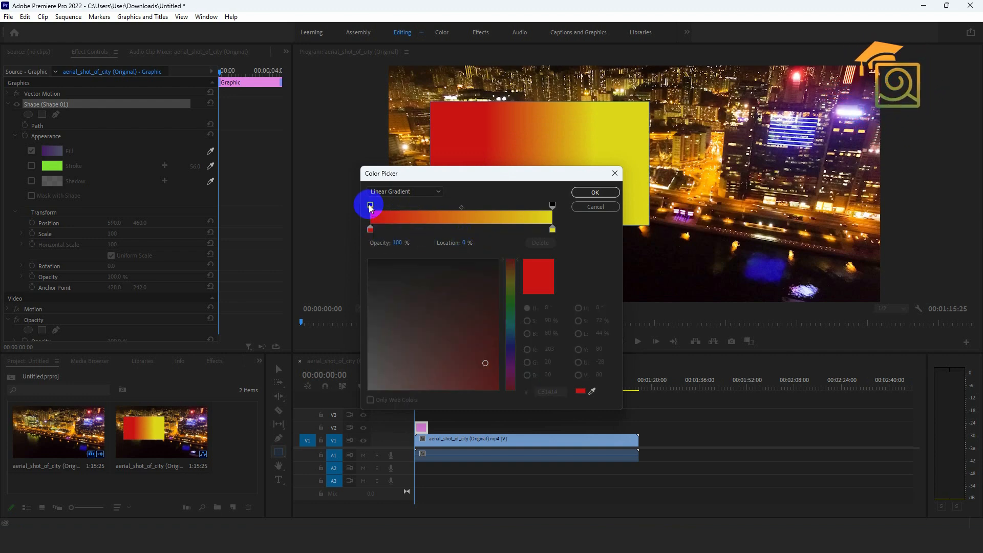
left_click_drag(397, 242, 429, 245)
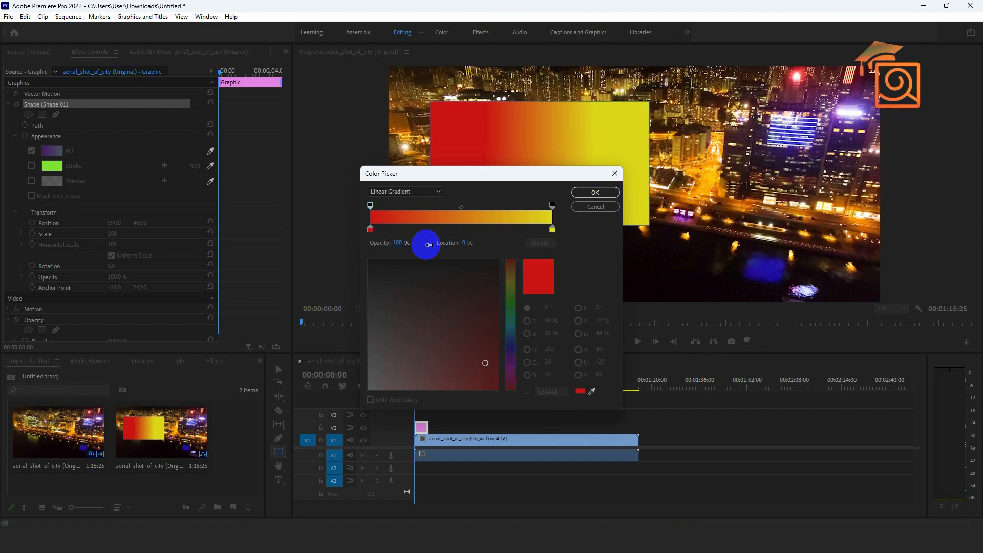
left_click(553, 204)
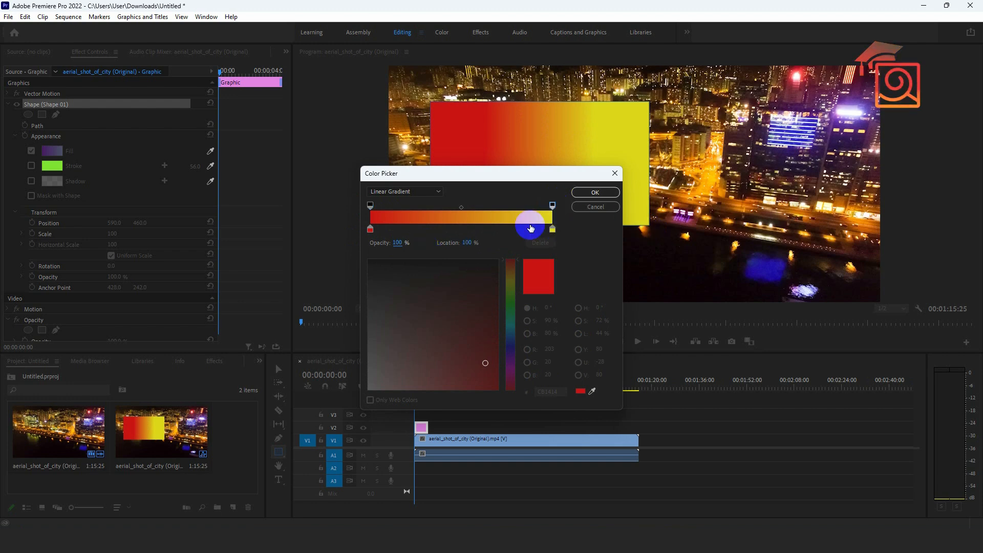
left_click_drag(400, 243, 429, 237)
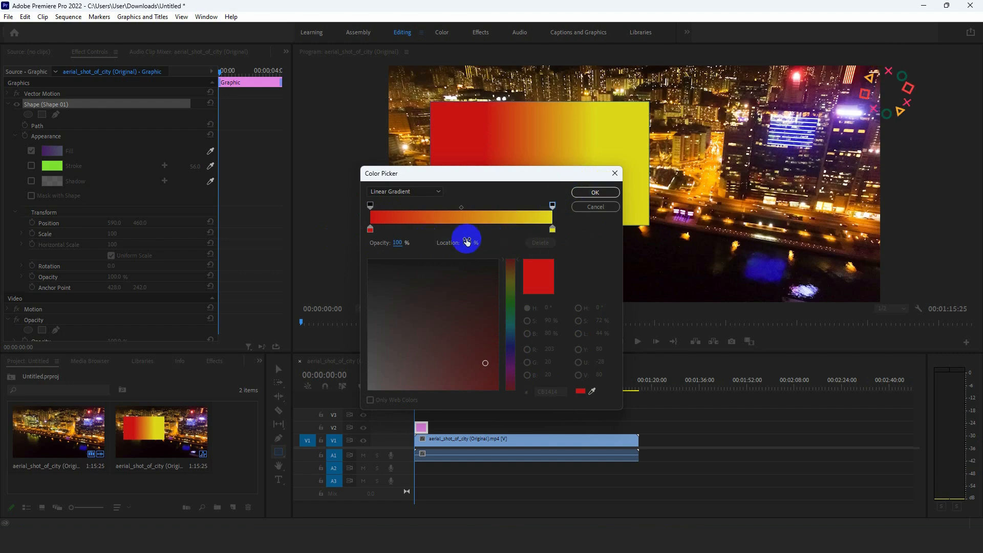
left_click_drag(401, 244, 284, 237)
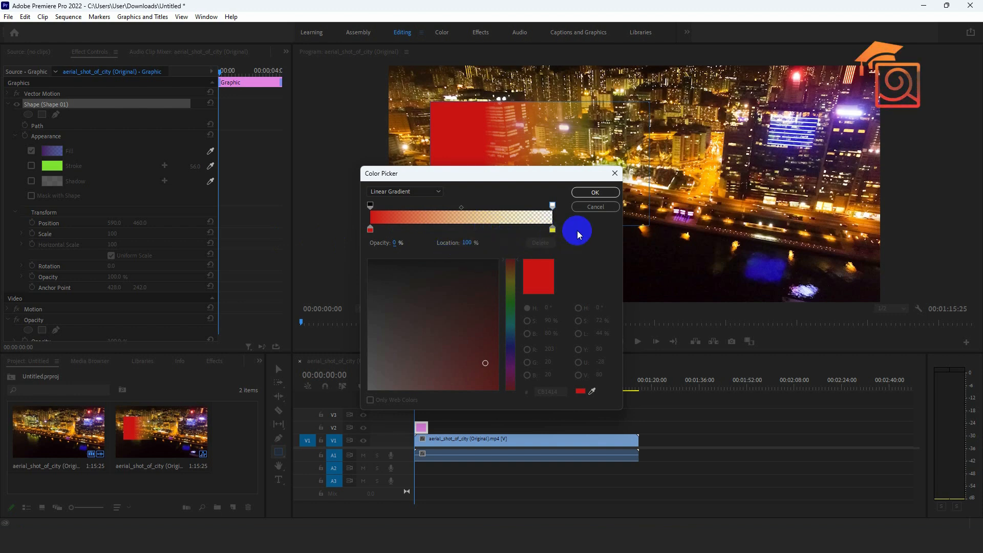
left_click(591, 193)
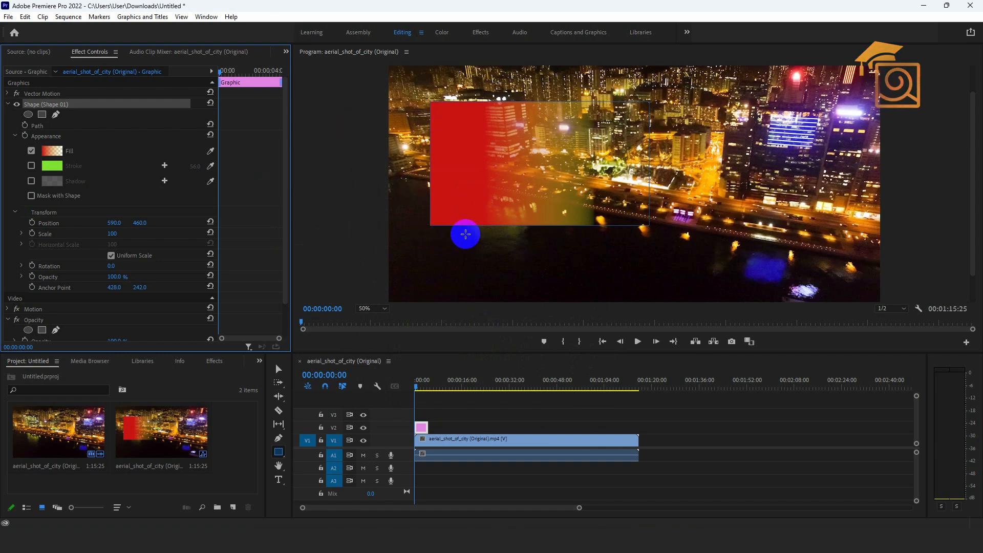
Move the rectangle into the frame's upper-left corner and stretch it to cover the whole video frame
left_click(279, 371)
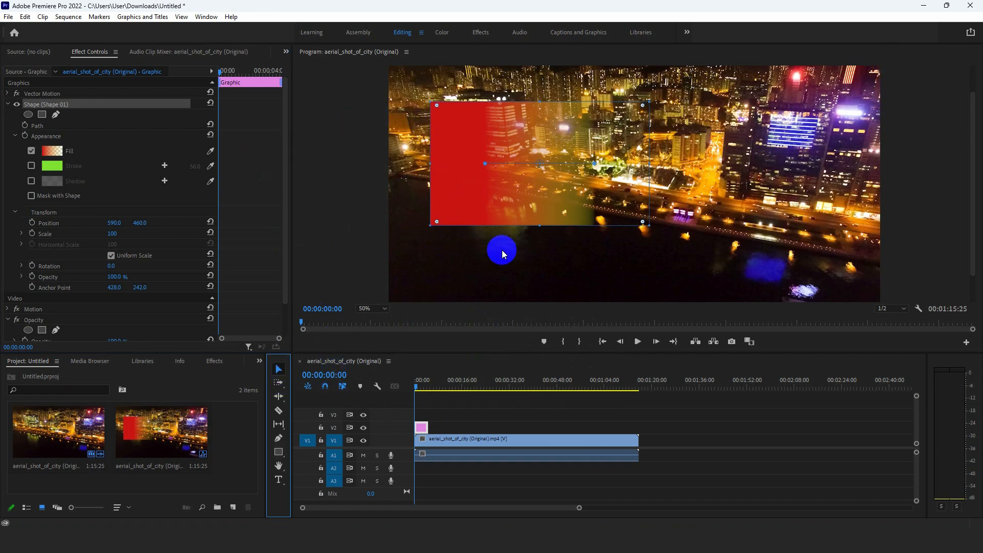
left_click_drag(510, 200, 468, 164)
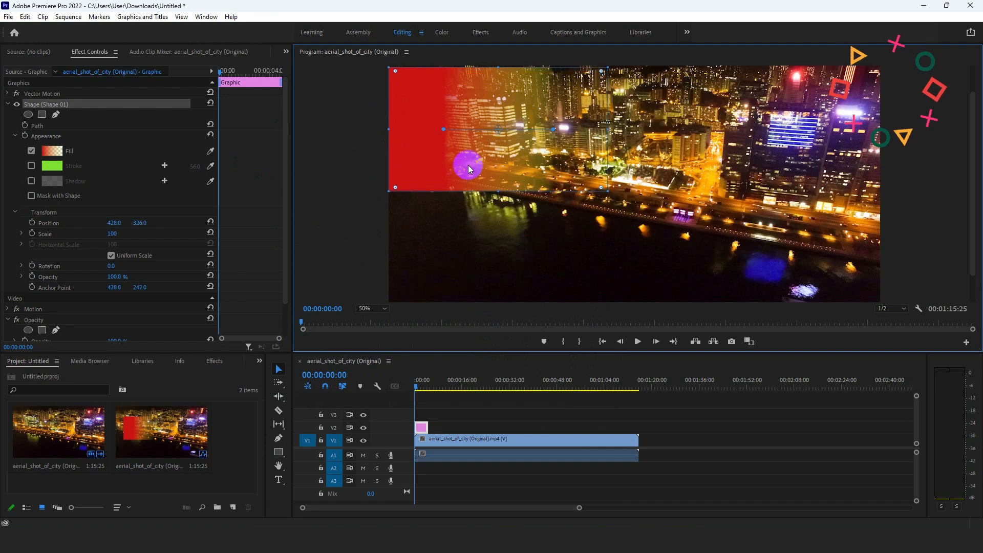
left_click_drag(600, 186, 879, 305)
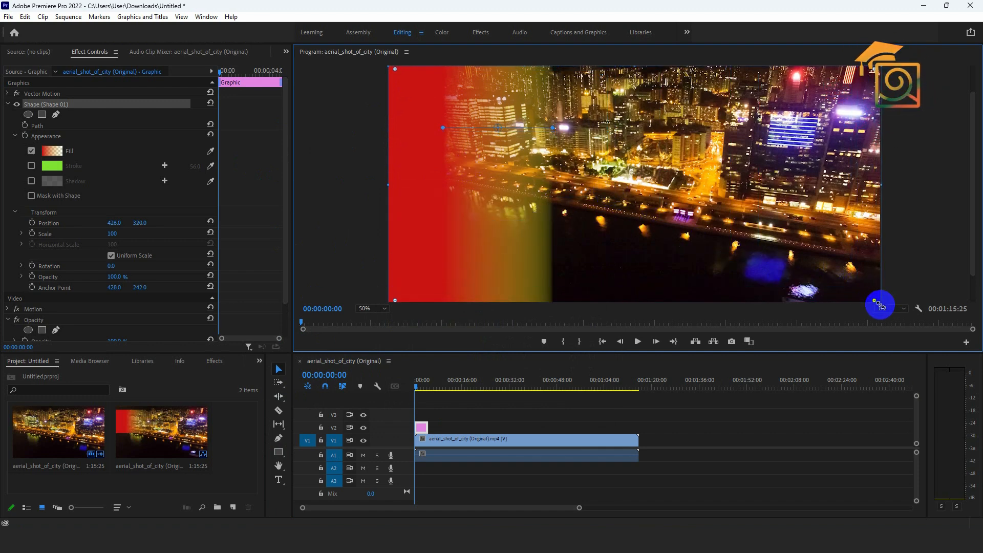
Extend the gradient's end point to the right edge of the video frame
left_click_drag(553, 127, 565, 129)
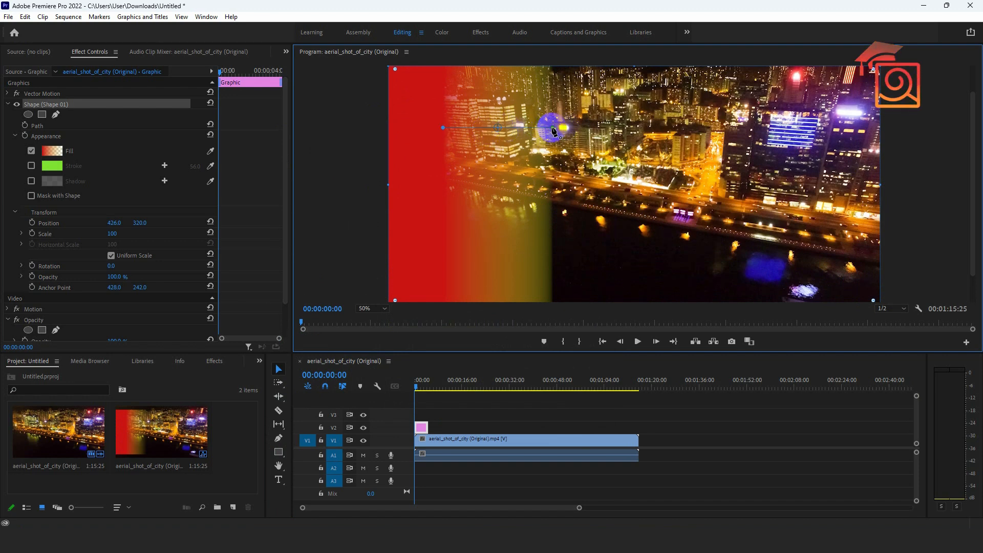
left_click_drag(554, 131, 880, 132)
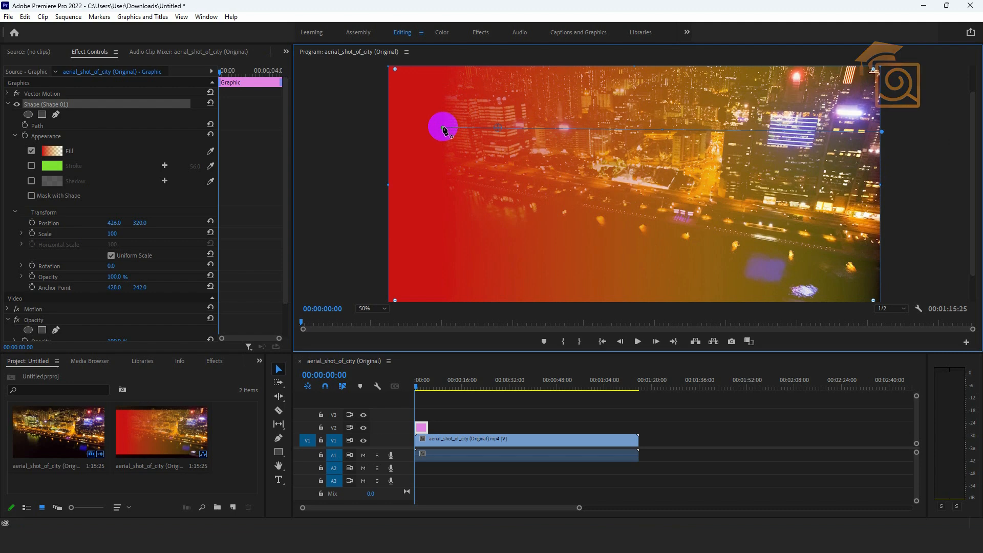
Reposition the gradient's start and end points so it runs vertically from below the frame's bottom edge up to the frame's centre
left_click_drag(444, 129, 615, 301)
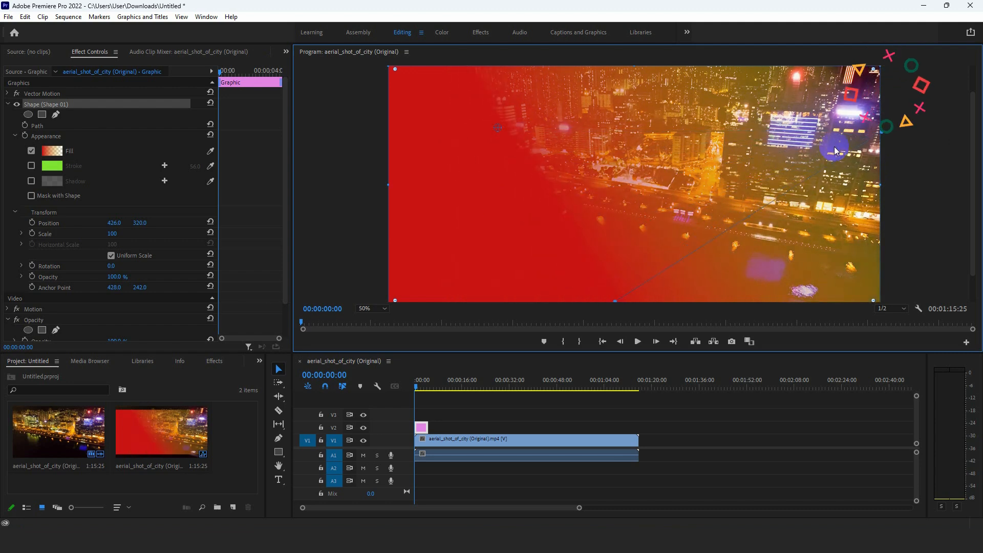
left_click_drag(883, 136, 611, 156)
left_click_drag(615, 302, 616, 372)
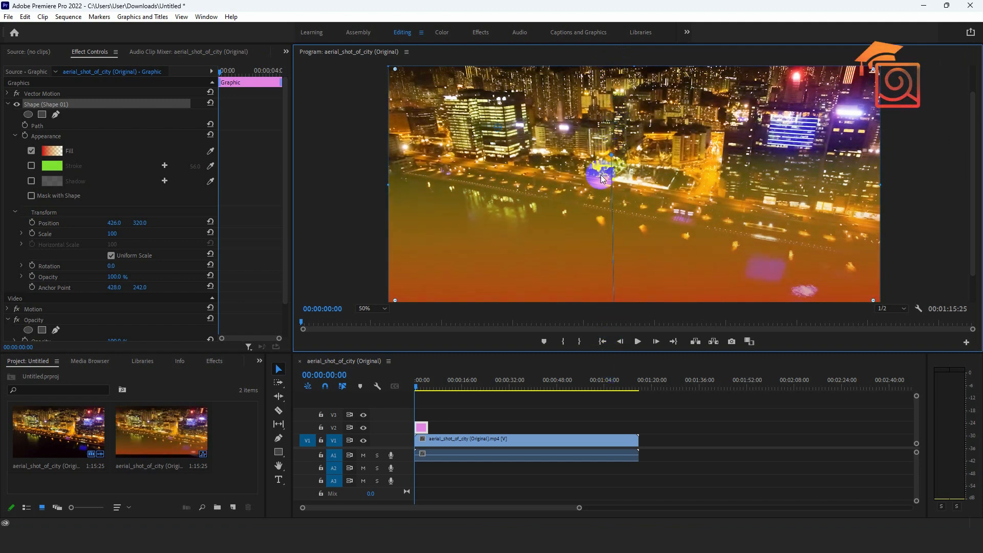
mouse_move(612, 158)
left_mouse_down()
mouse_move(609, 224)
mouse_move(611, 163)
left_mouse_up()
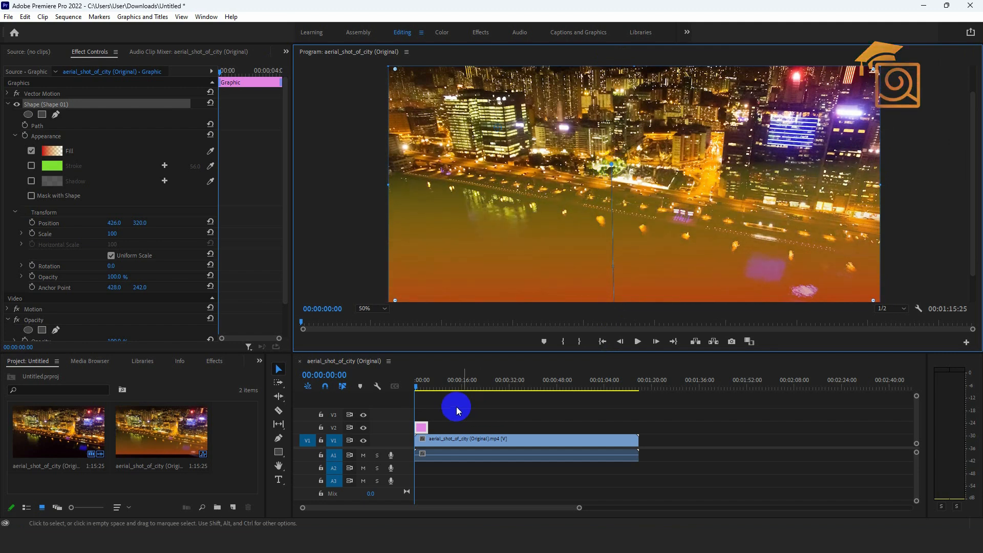
Extend the graphic clip on V2 to the end of the city footage
left_click(428, 428)
left_click_drag(430, 426, 745, 408)
Play the sequence and toggle the V2 track's visibility off and on to compare the footage with and without the gradient
key("space")
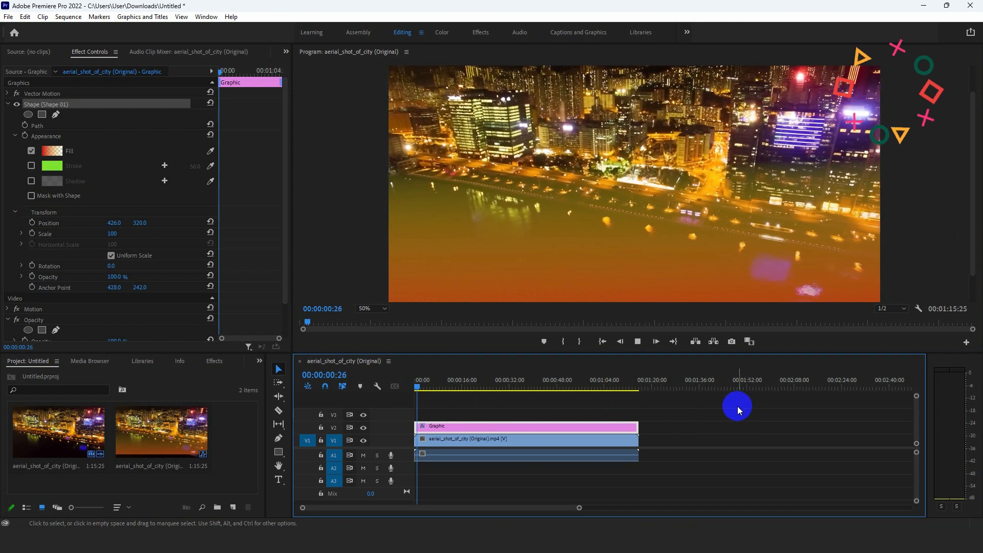
left_click(363, 427)
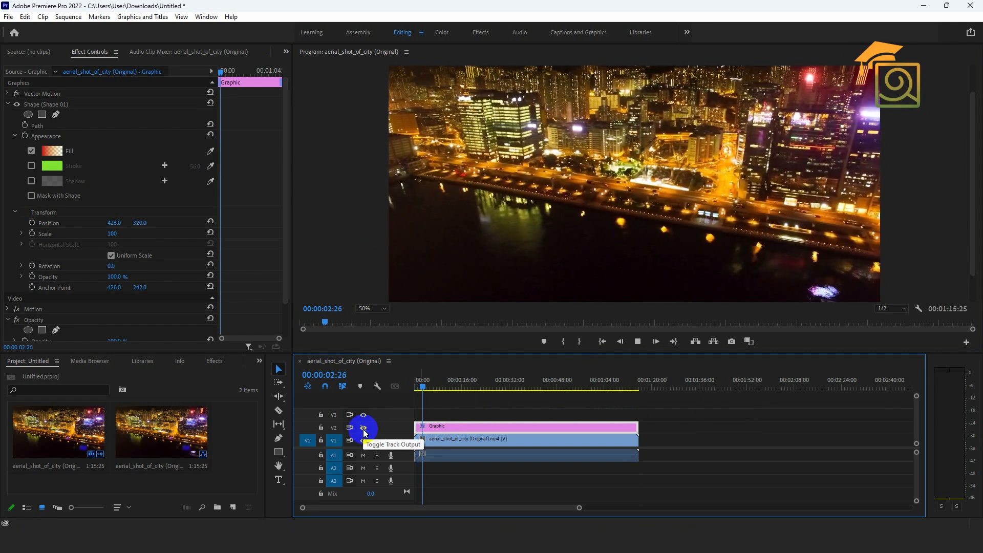
left_click(363, 428)
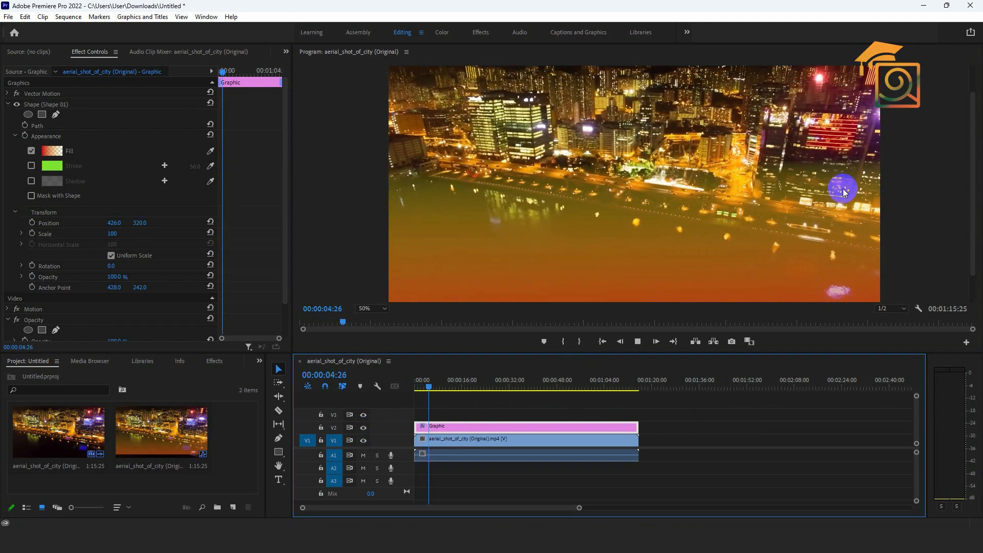
key("space")
left_click(460, 433)
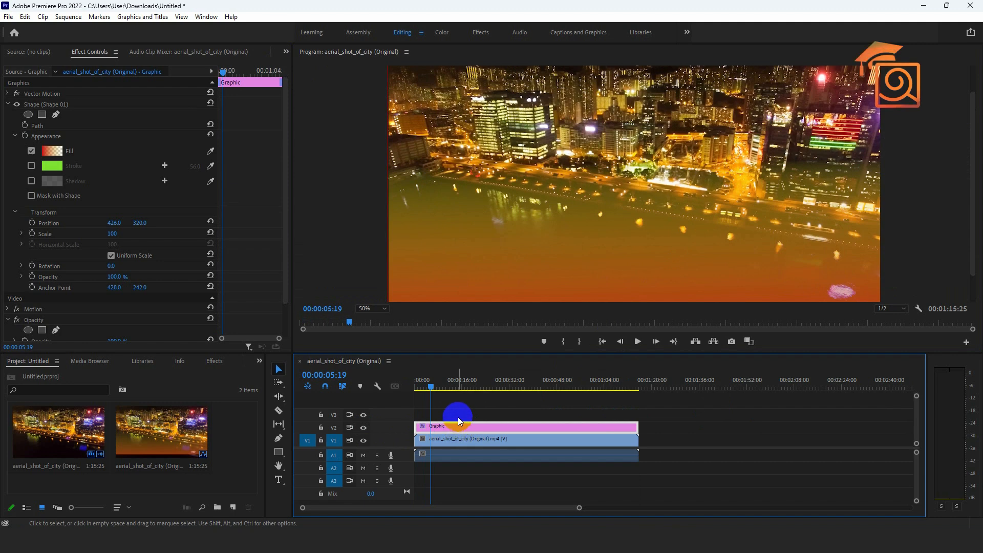
left_click(31, 151)
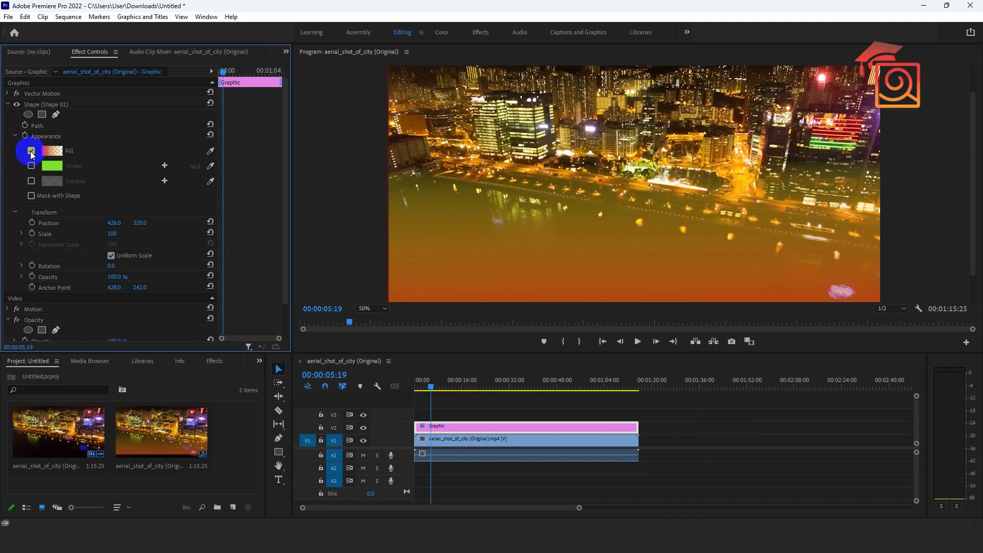
left_click(31, 151)
left_click(52, 151)
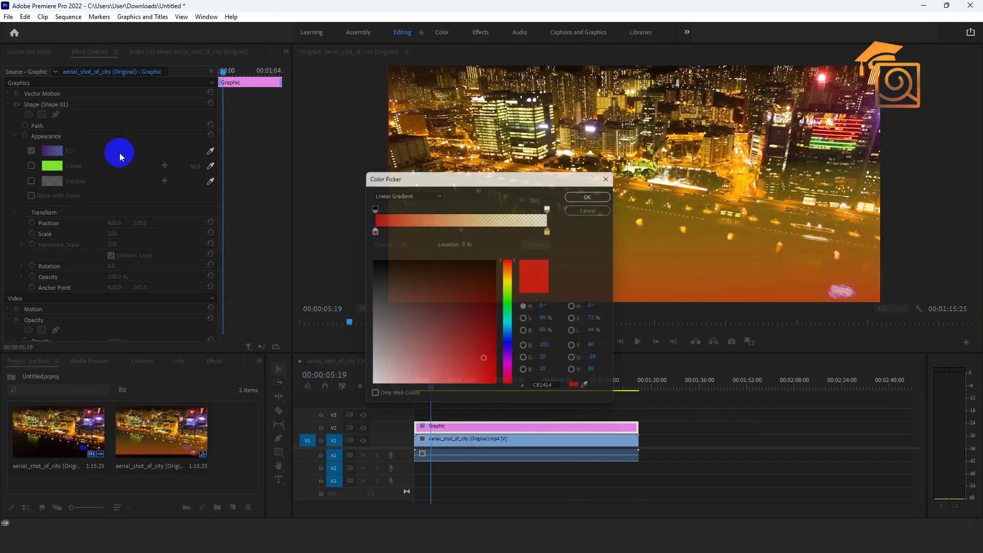
left_click(401, 191)
left_click(385, 202)
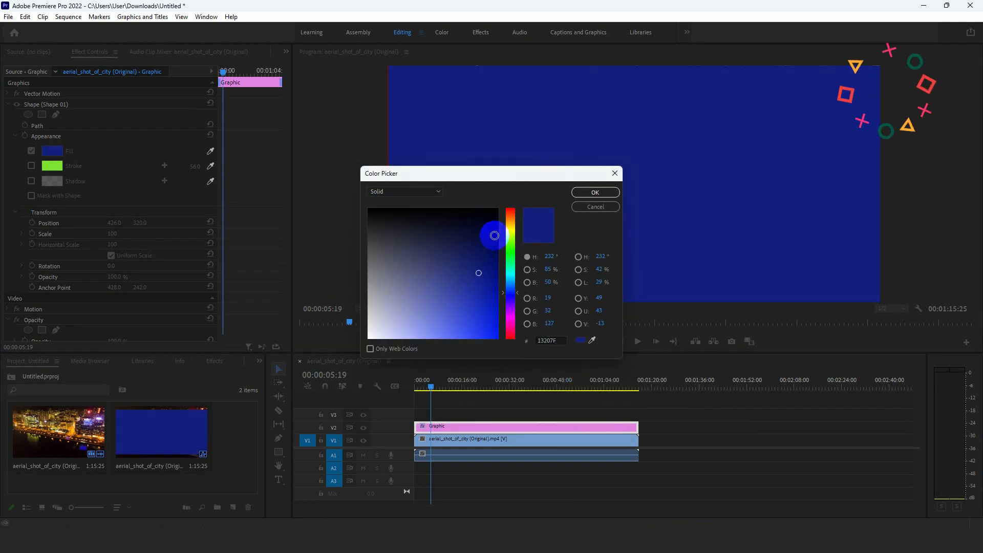
left_click(601, 213)
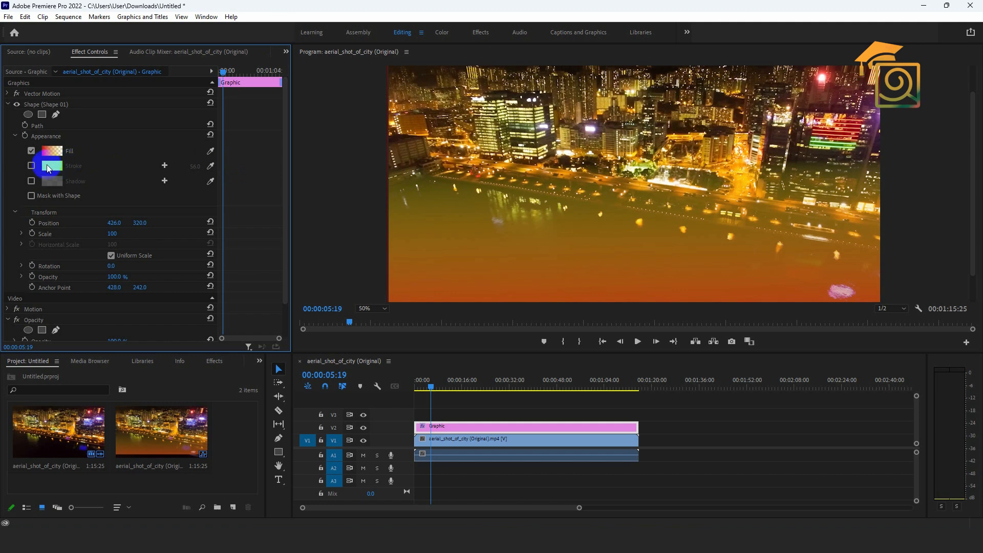
Shrink the rectangle from its upper-left corner and move it over the buildings near the frame's centre
left_click(279, 368)
left_click_drag(406, 111, 607, 211)
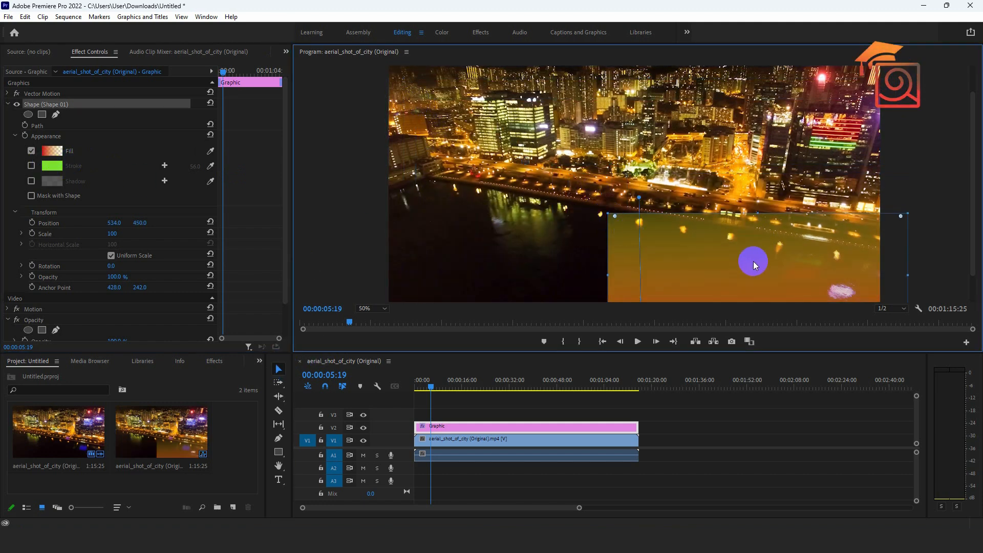
left_click_drag(752, 261, 603, 153)
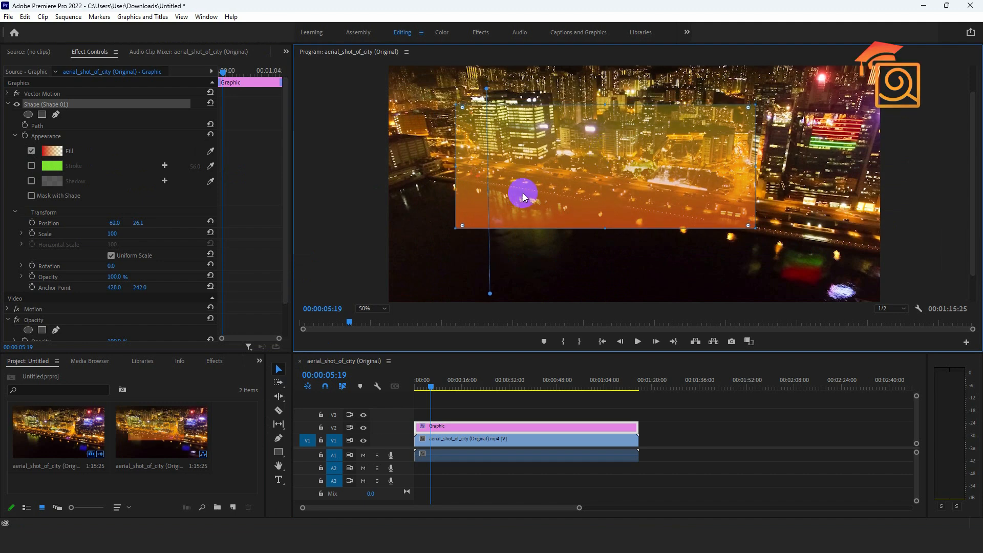
Enable the rectangle's stroke and set its width to 21
left_click(31, 166)
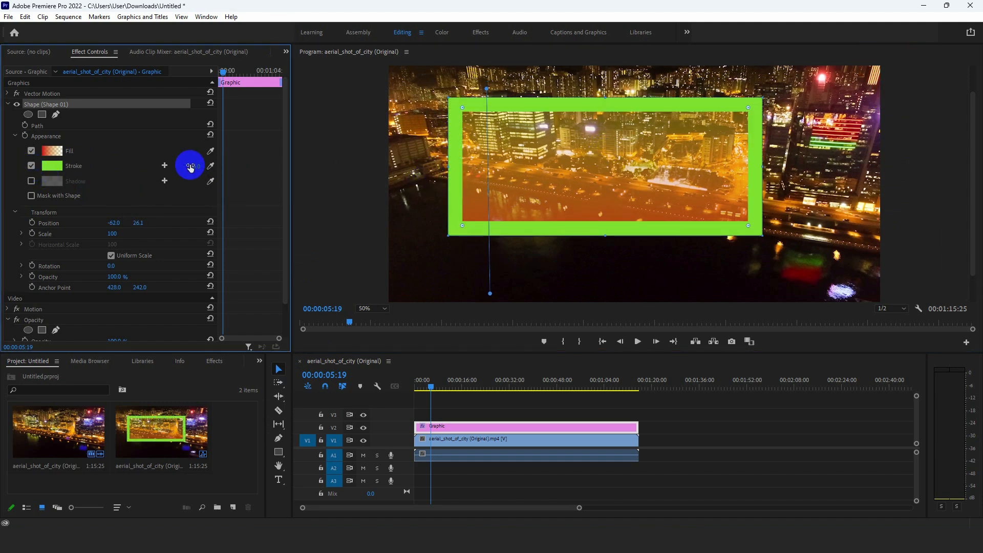
mouse_move(195, 167)
left_mouse_down()
mouse_move(143, 166)
mouse_move(150, 168)
left_mouse_up()
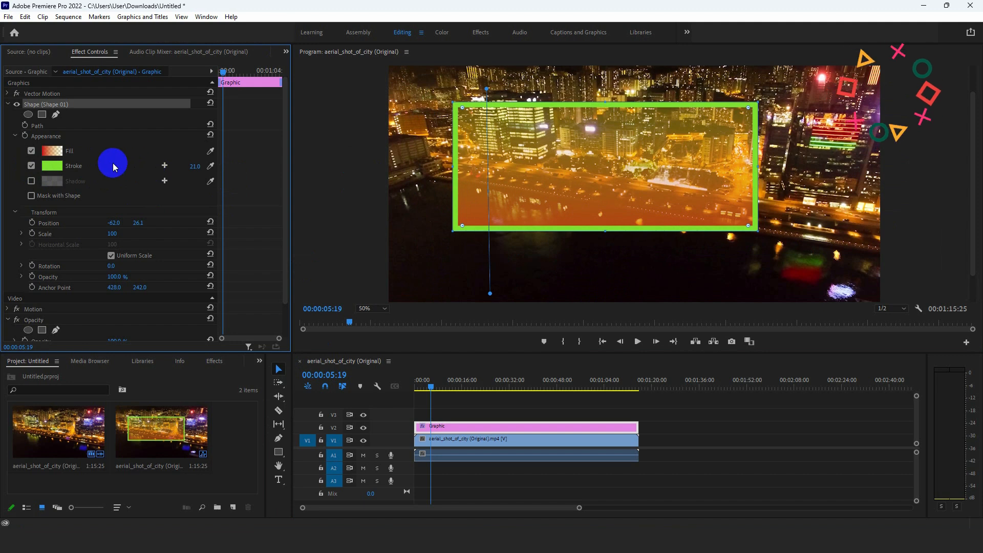
Change the rectangle's stroke colour to white (FFFFFF)
left_click(51, 165)
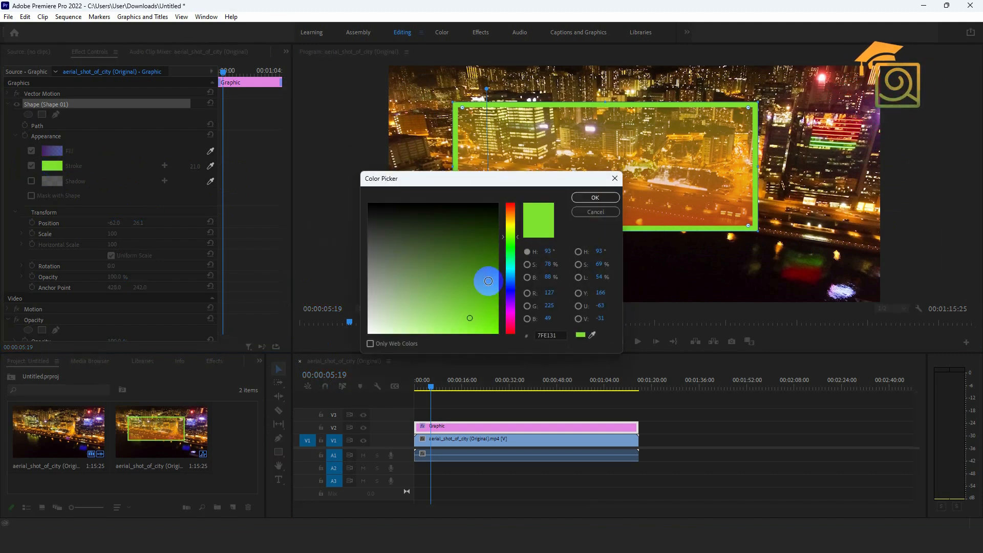
left_click_drag(505, 243, 508, 204)
left_click(492, 264)
left_click_drag(379, 323, 367, 339)
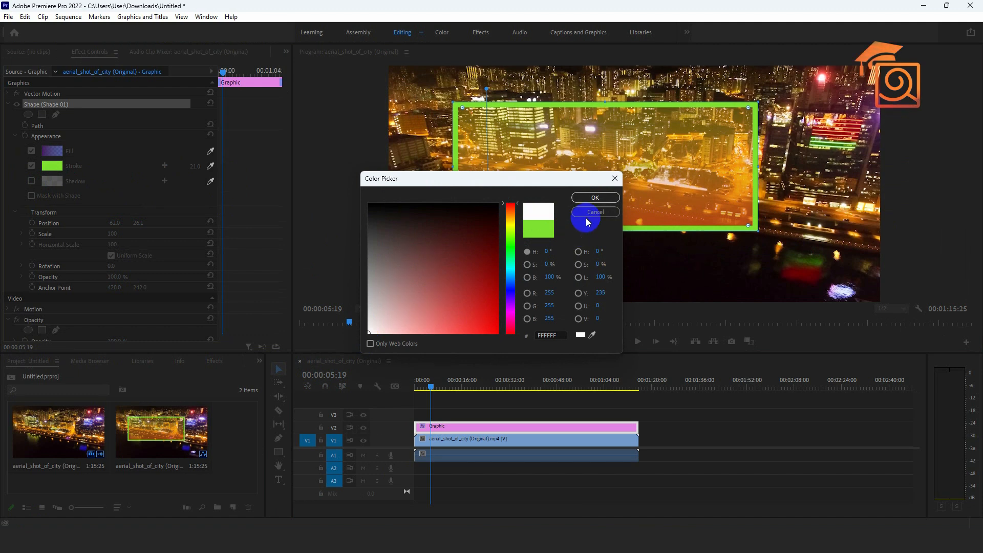
left_click(594, 197)
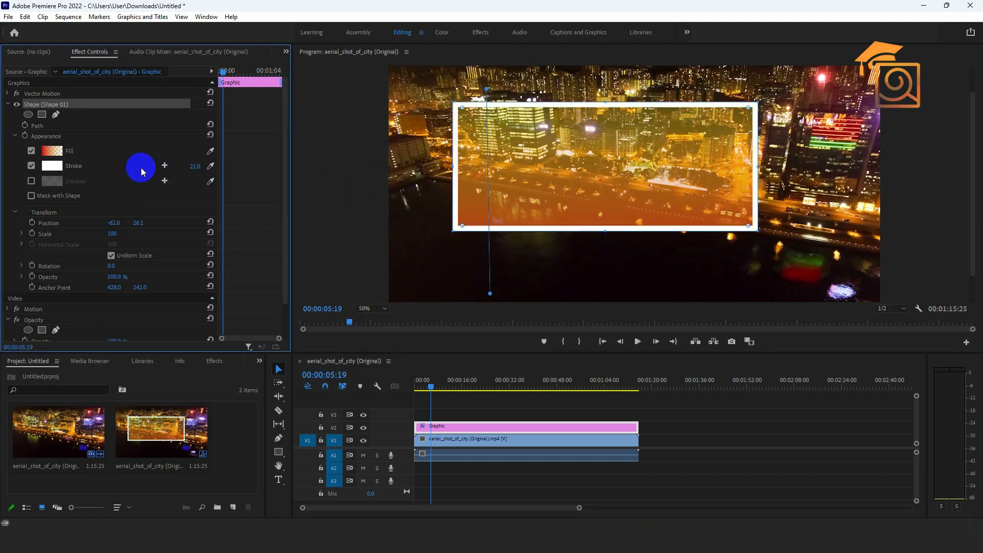
Try a second, wider stroke in red (FF1818) on the rectangle, and remove it
left_click(164, 166)
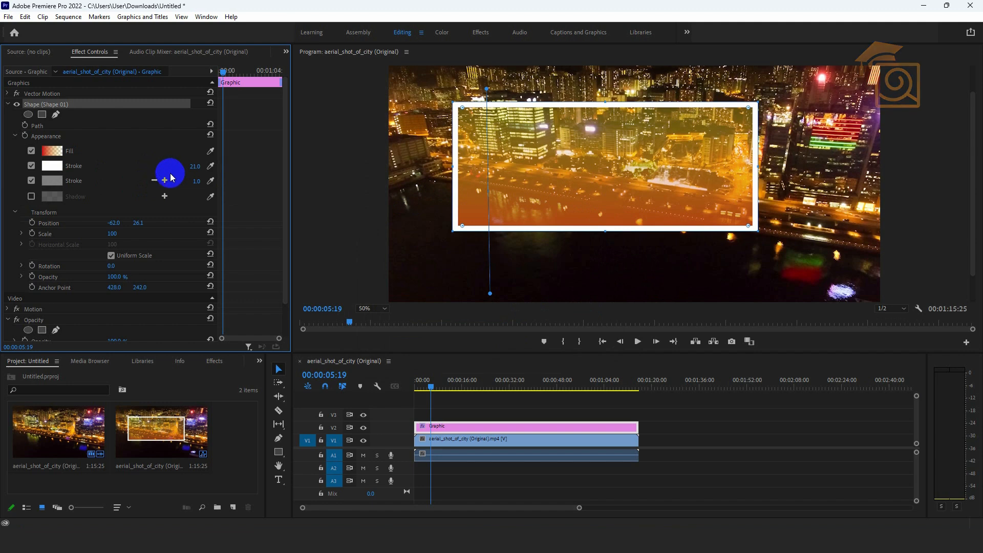
mouse_move(483, 251)
left_mouse_down()
mouse_move(487, 317)
mouse_move(468, 318)
mouse_move(480, 321)
left_mouse_up()
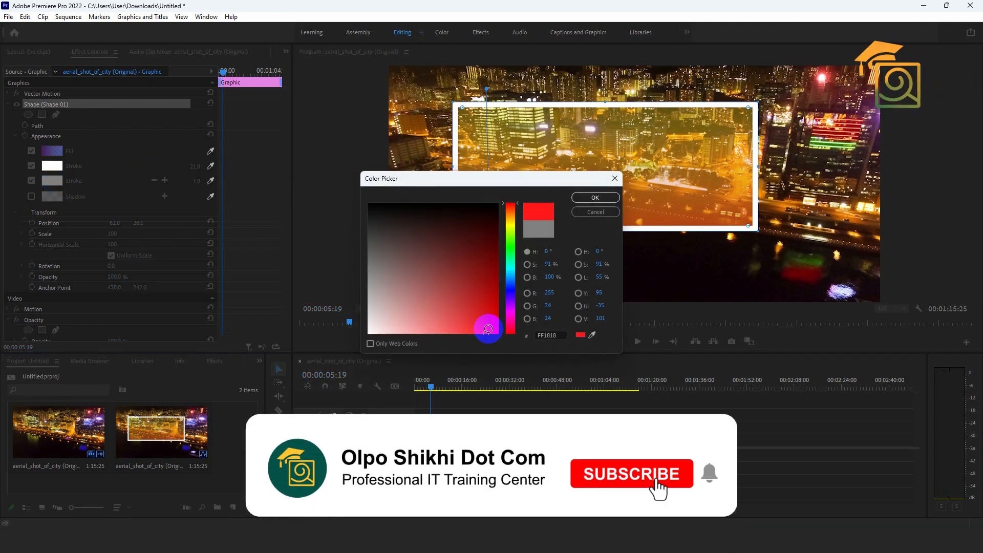
left_click(595, 197)
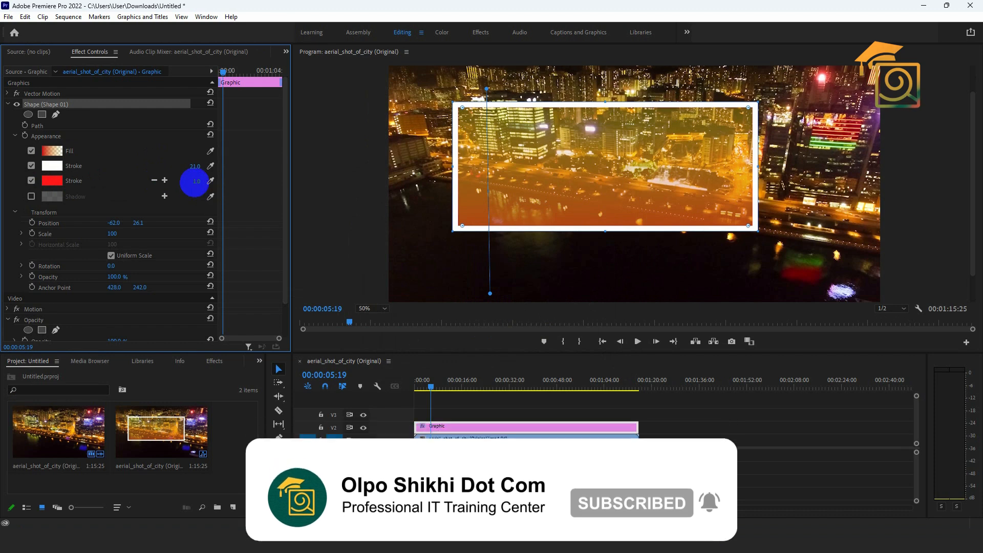
mouse_move(192, 182)
left_mouse_down()
mouse_move(219, 182)
mouse_move(207, 181)
left_mouse_up()
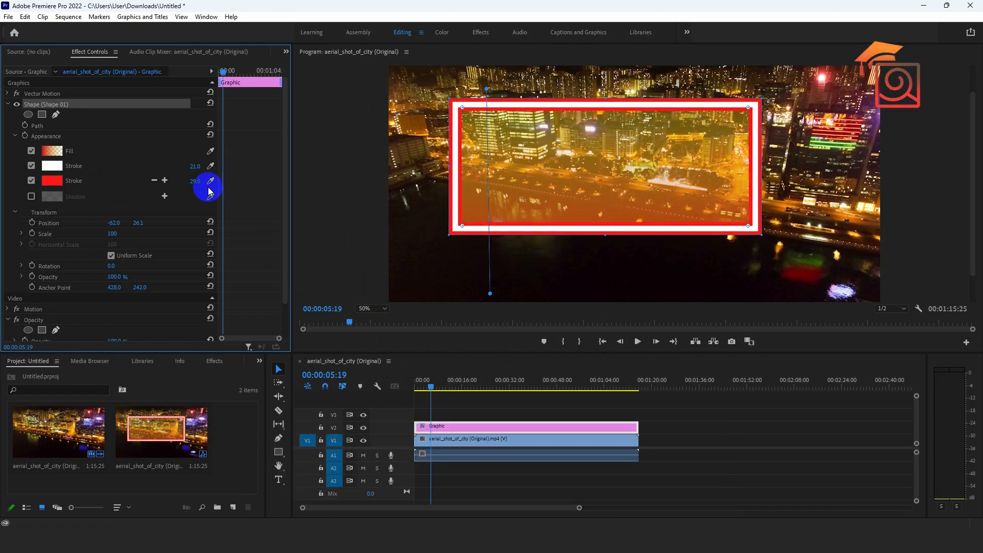
left_click(155, 182)
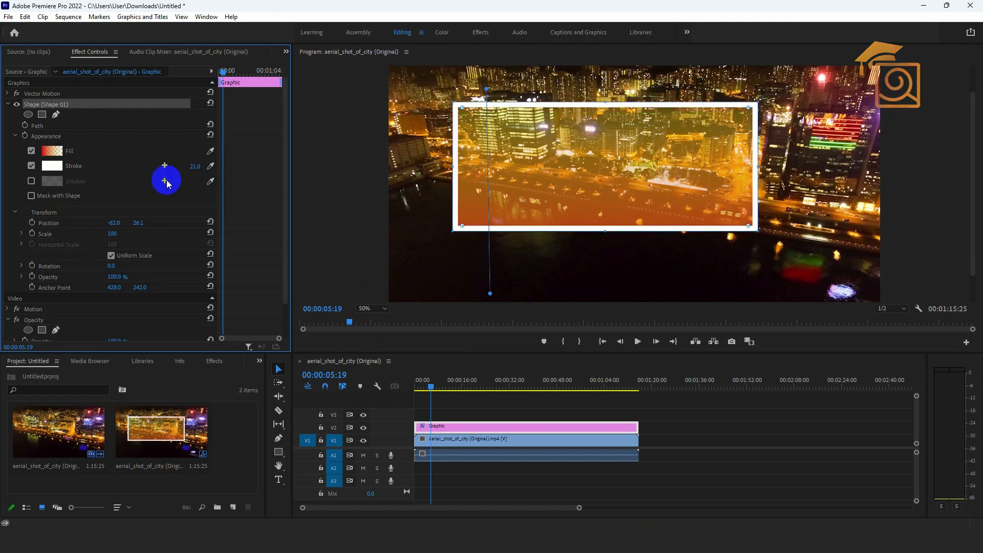
Enable the rectangle's shadow with the colour red (FF0000) and an opacity of 67%
left_click(31, 182)
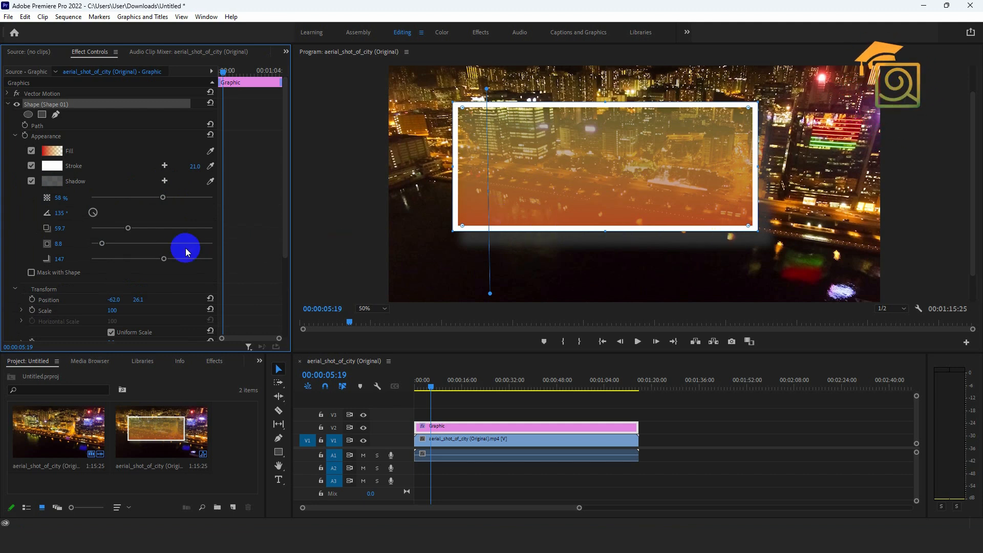
left_click(56, 186)
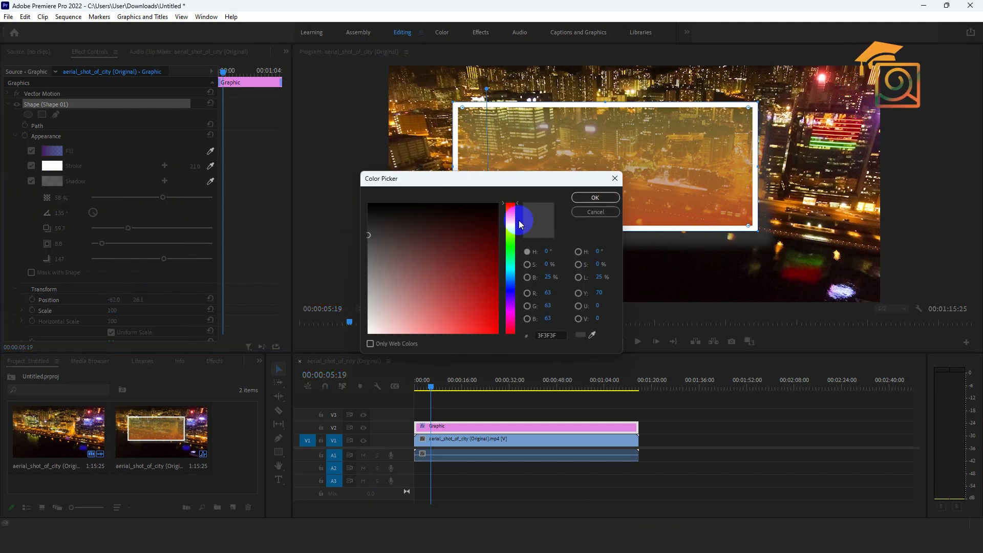
left_click(499, 332)
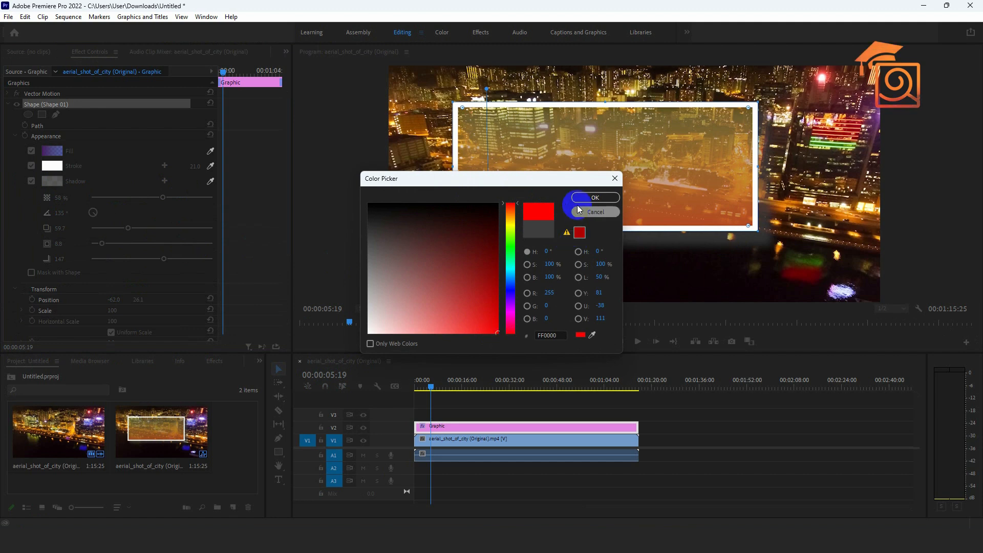
left_click(594, 198)
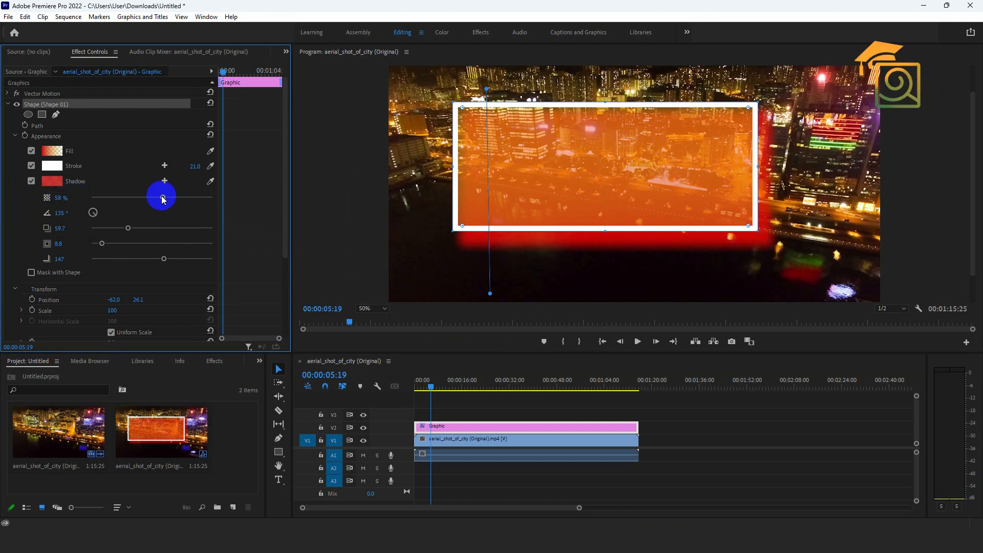
mouse_move(162, 198)
left_mouse_down()
mouse_move(206, 198)
mouse_move(145, 200)
mouse_move(170, 201)
left_mouse_up()
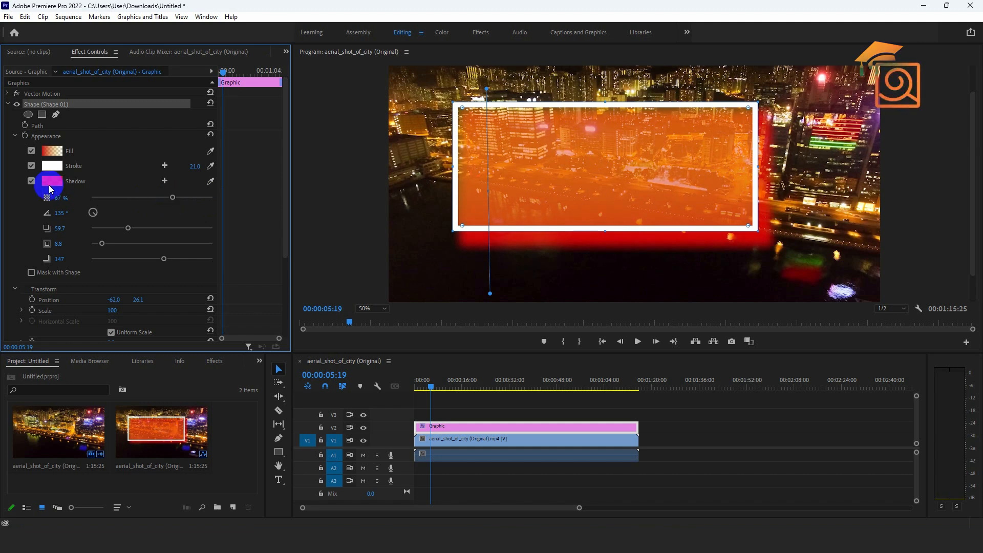
Change the rectangle's fill type from Linear Gradient to Solid, in dark blue
left_click(52, 152)
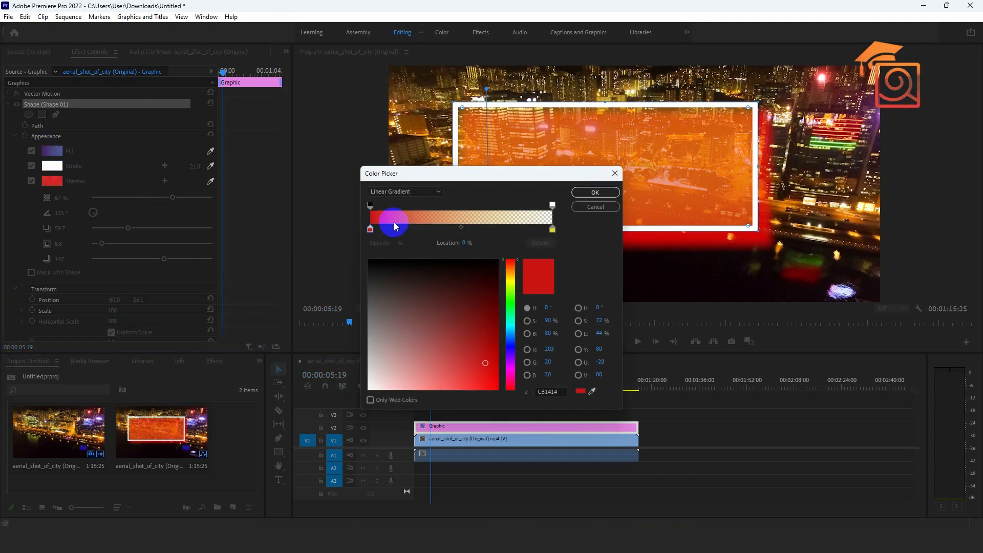
left_click(391, 191)
left_click(402, 193)
left_click(594, 193)
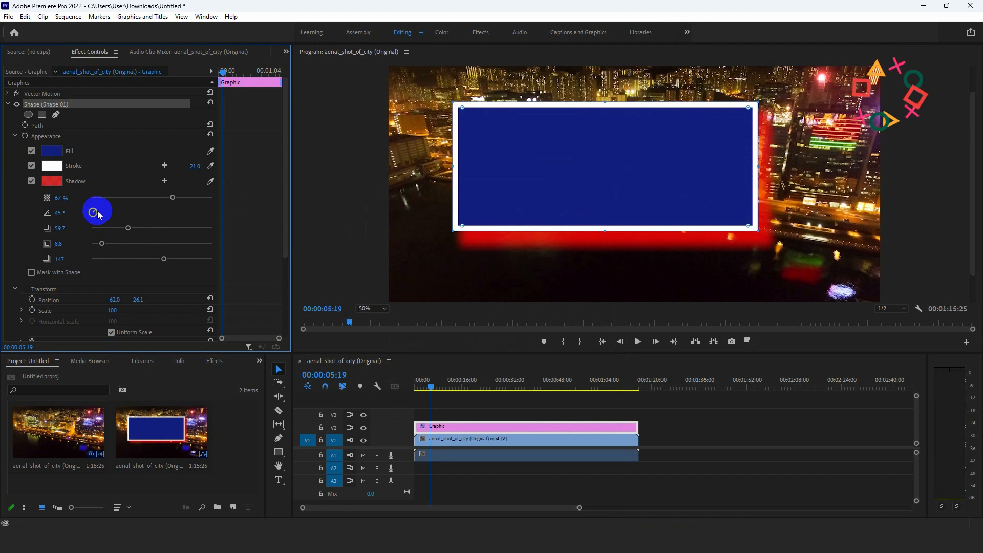
Set the shadow's angle to -56° and change its colour to blue
left_click_drag(97, 214, 92, 214)
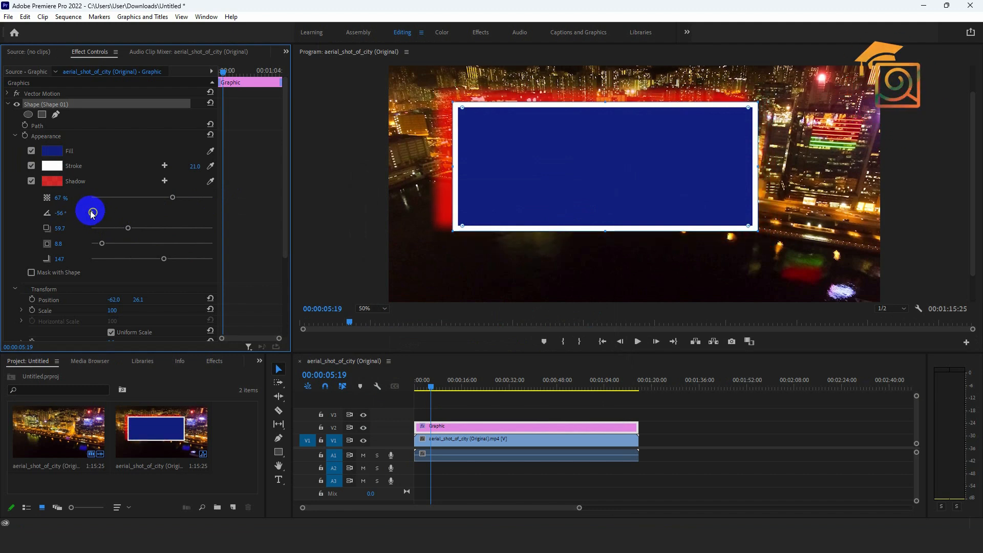
left_click(52, 181)
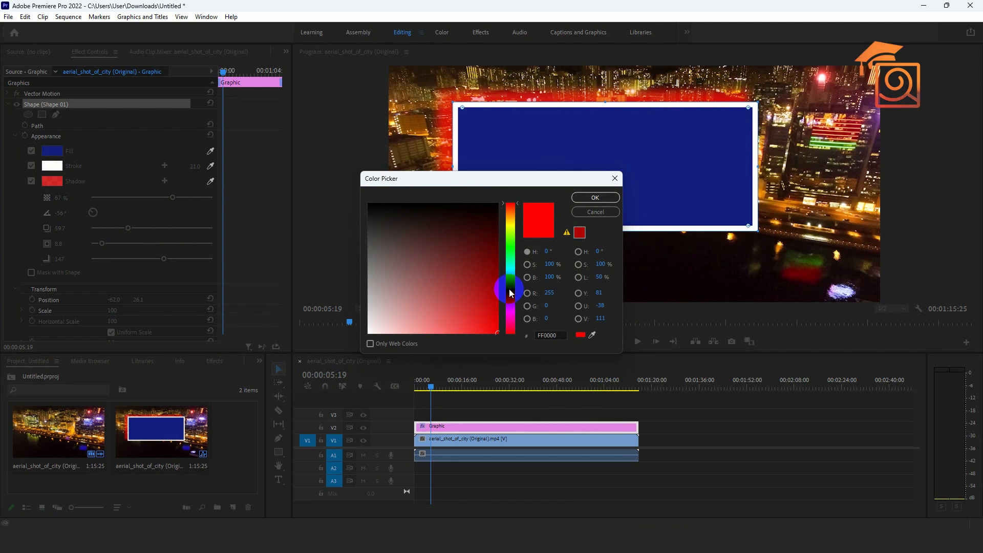
left_click(509, 289)
left_click(594, 197)
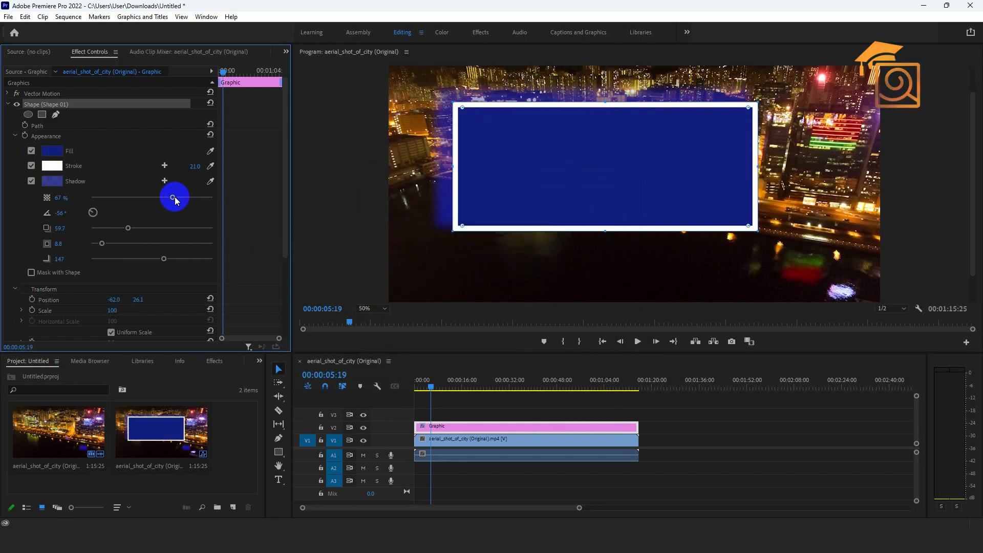
Set the shadow's opacity to 83% and its distance to 44.5
mouse_move(174, 199)
left_mouse_down()
mouse_move(208, 199)
mouse_move(193, 199)
left_mouse_up()
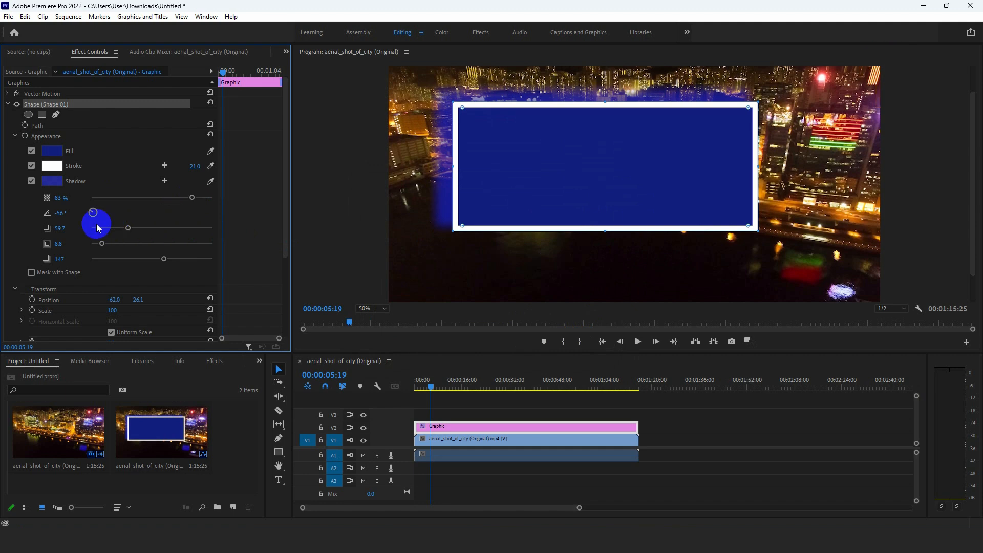
mouse_move(128, 230)
left_mouse_down()
mouse_move(36, 228)
mouse_move(125, 231)
mouse_move(118, 241)
left_mouse_up()
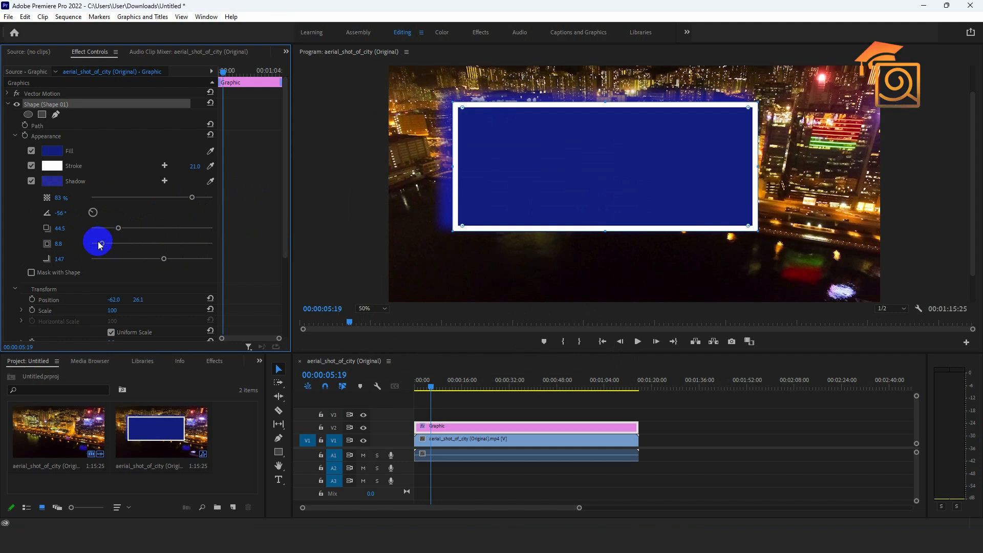
Set the shadow's size to 8.0 and its blur to 83, and try Mask with Shape on the rectangle
mouse_move(101, 243)
left_mouse_down()
mouse_move(231, 242)
mouse_move(101, 246)
left_mouse_up()
left_click_drag(164, 258, 117, 259)
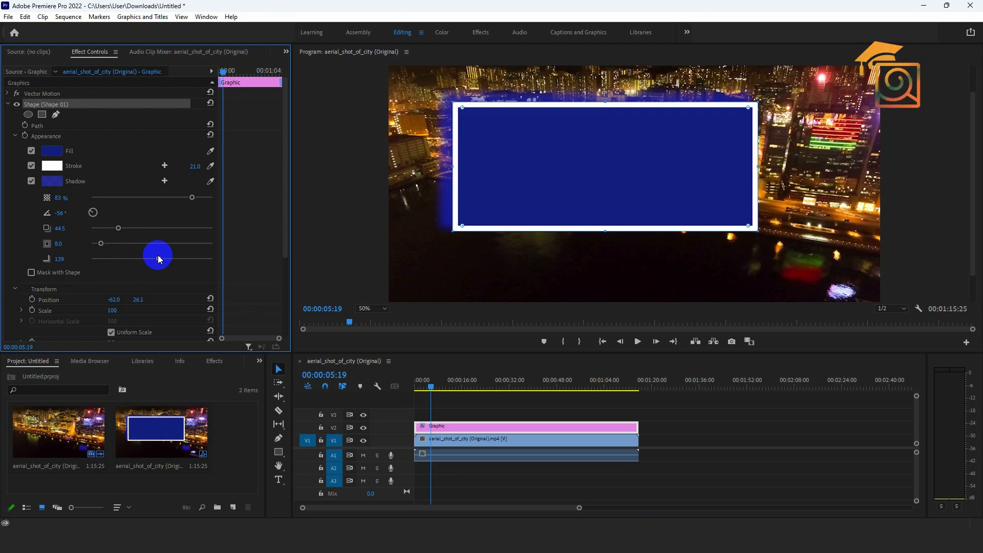
left_click_drag(158, 259, 132, 260)
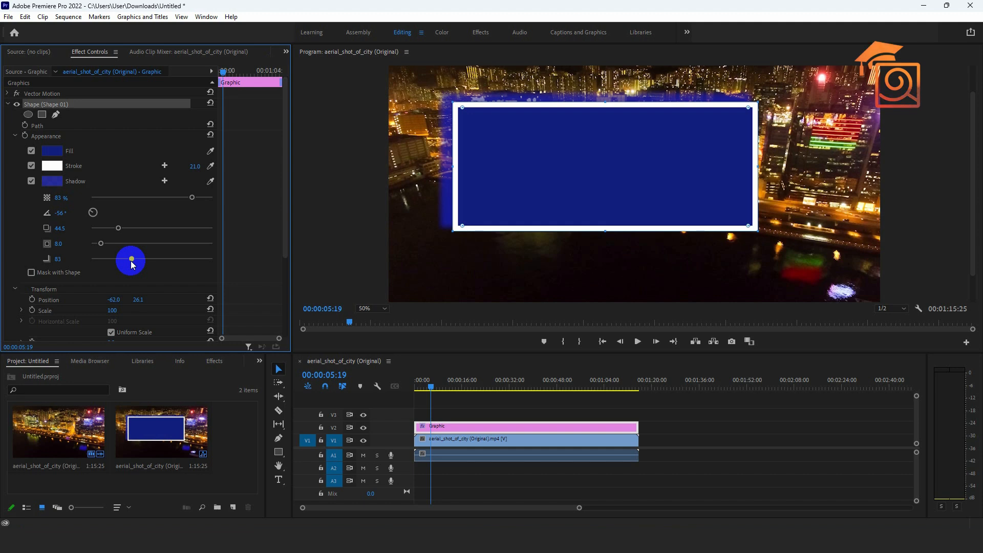
left_click(32, 273)
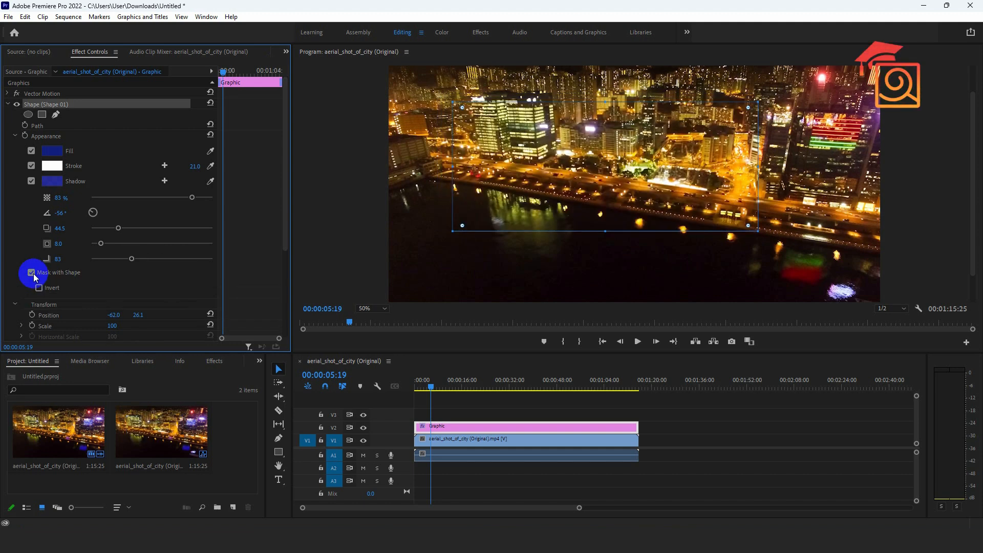
left_click(32, 272)
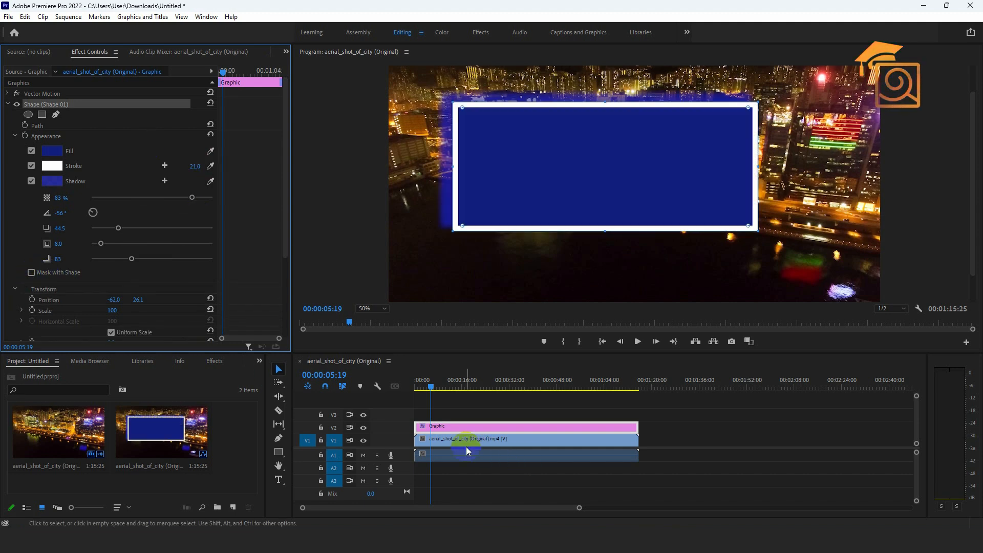
Set the rectangle's horizontal position to 13.0 and its scale to 81, keeping the rotation at 0°
scroll(97, 255, "down", 2)
scroll(83, 259, "down", 1)
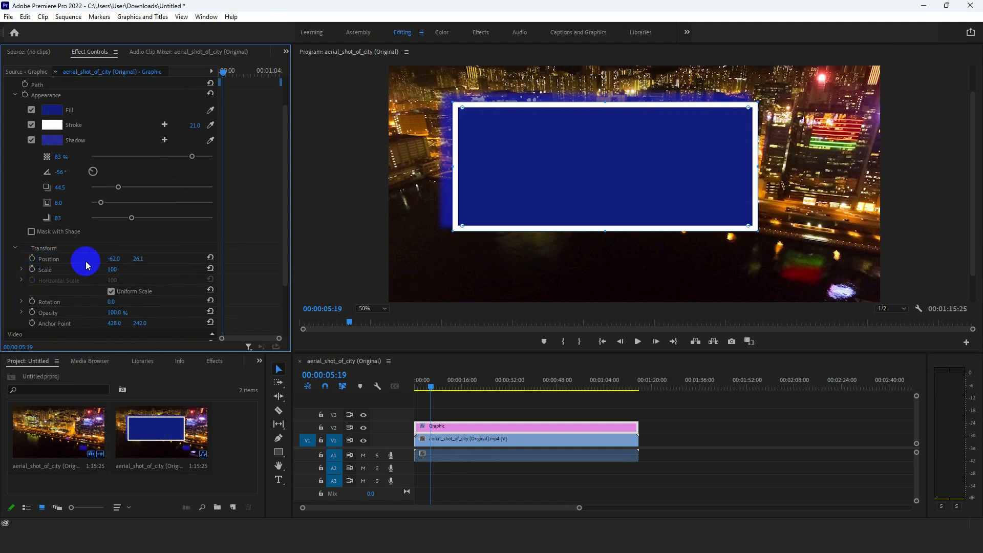
mouse_move(111, 258)
left_mouse_down()
mouse_move(278, 244)
mouse_move(164, 241)
mouse_move(147, 246)
mouse_move(175, 268)
mouse_move(100, 266)
left_mouse_up()
left_click(120, 304)
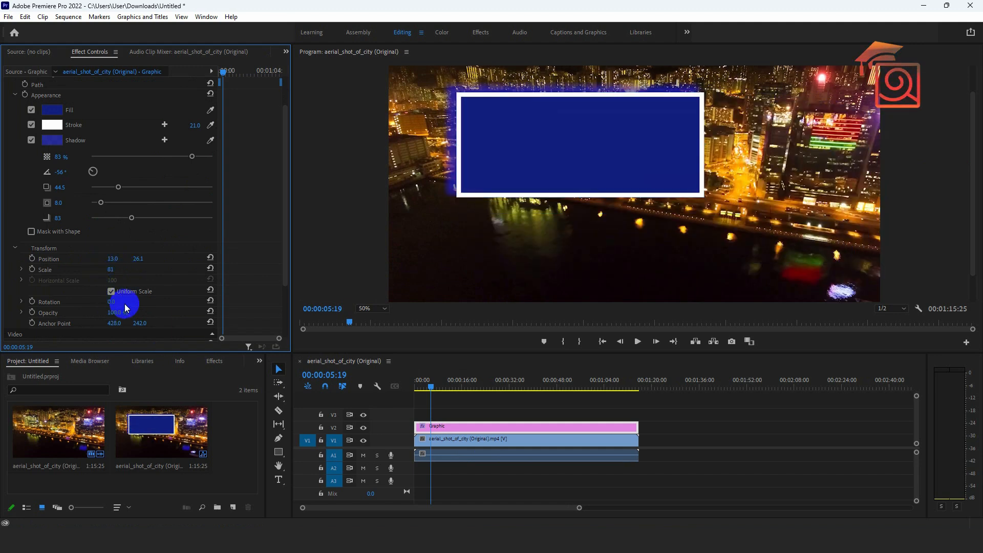
mouse_move(123, 304)
left_mouse_down()
mouse_move(96, 299)
mouse_move(118, 316)
mouse_move(75, 314)
mouse_move(136, 316)
left_mouse_up()
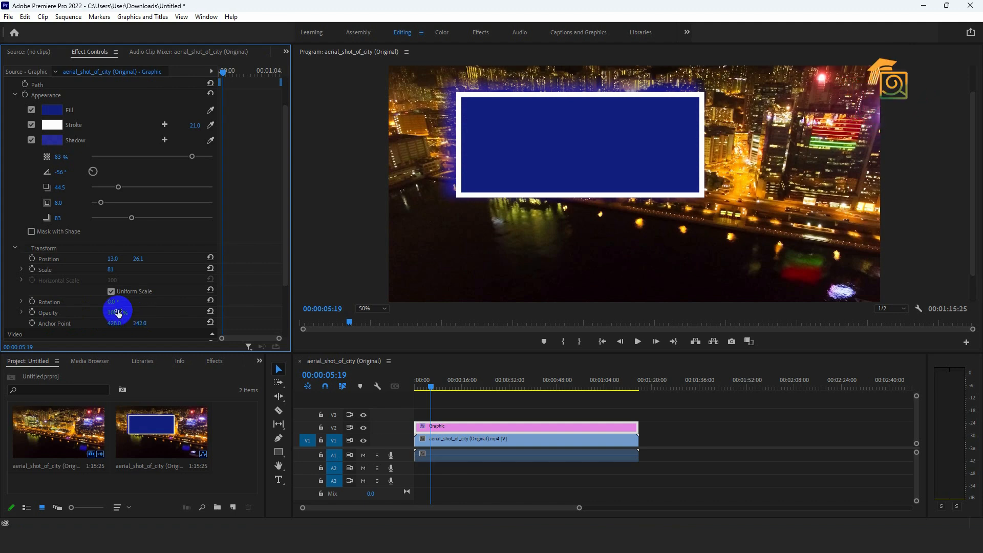
Set the horizontal value of the rectangle's anchor point to 242.0
scroll(90, 324, "down", 1)
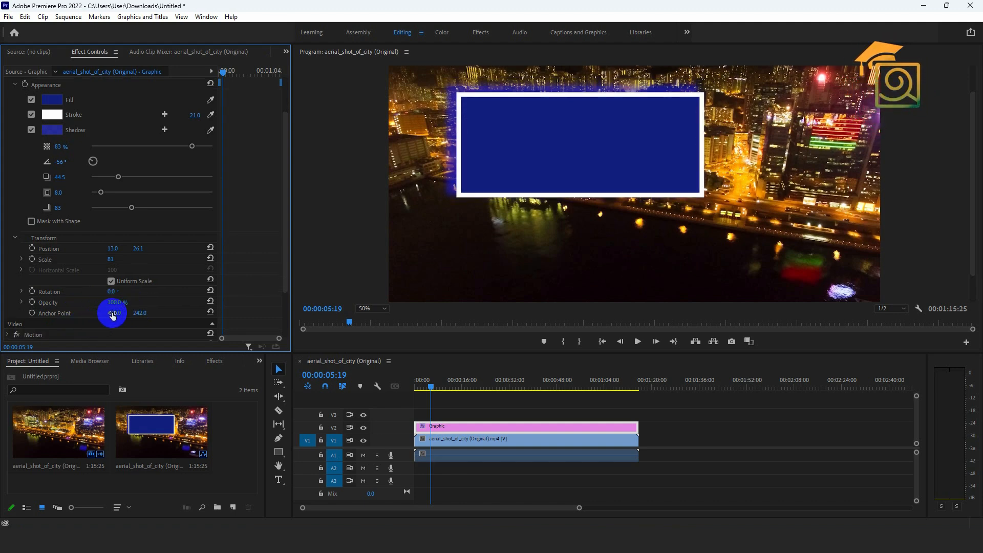
mouse_move(114, 316)
left_mouse_down()
mouse_move(245, 308)
mouse_move(34, 307)
mouse_move(132, 311)
left_mouse_up()
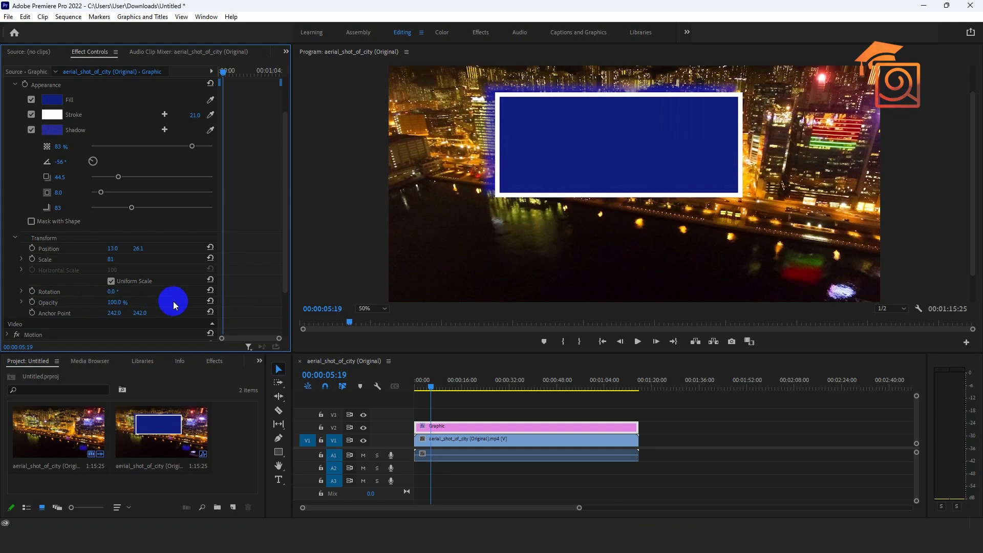
scroll(173, 301, "down", 3)
scroll(163, 291, "up", 6)
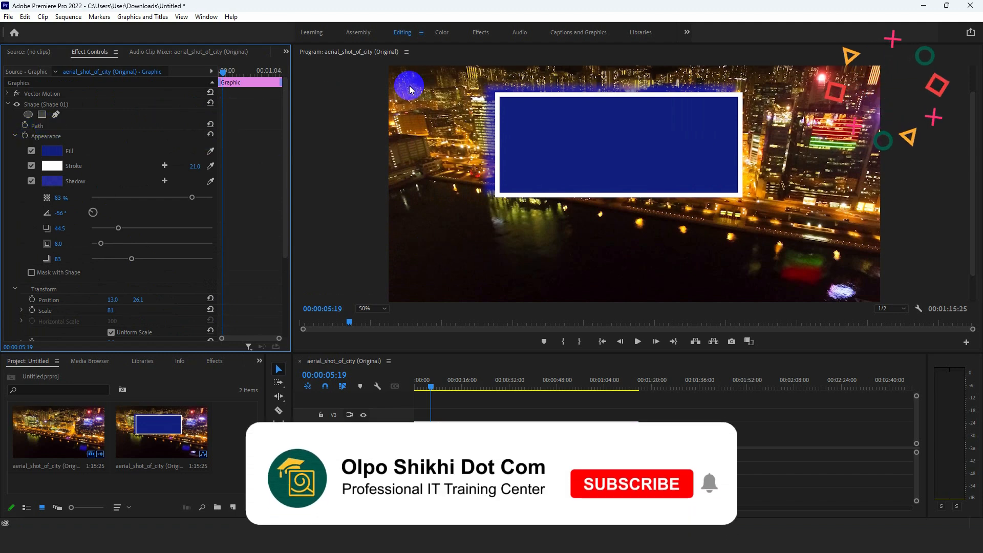
Switch to the Effects workspace and open Shape 01's properties for editing in Essential Graphics
left_click(480, 33)
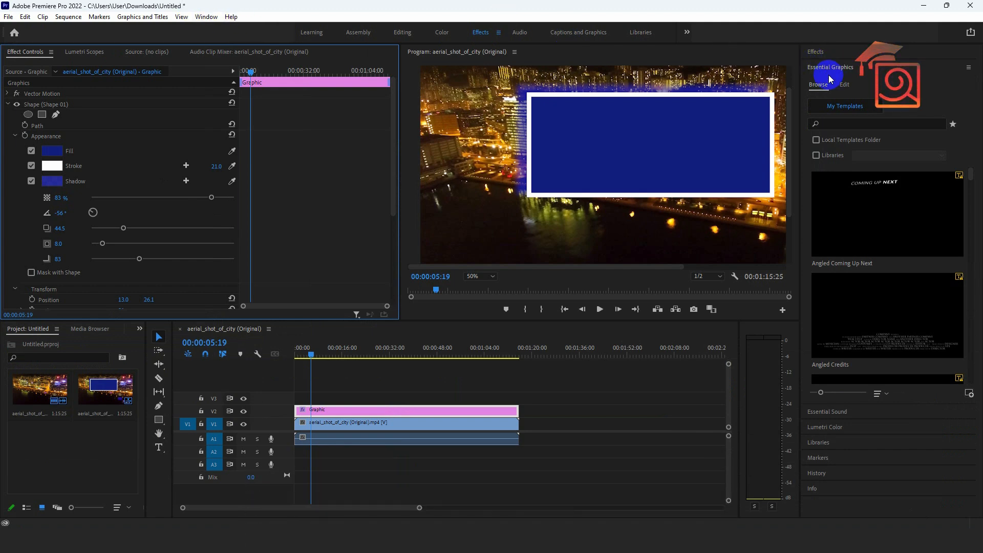
left_click(847, 84)
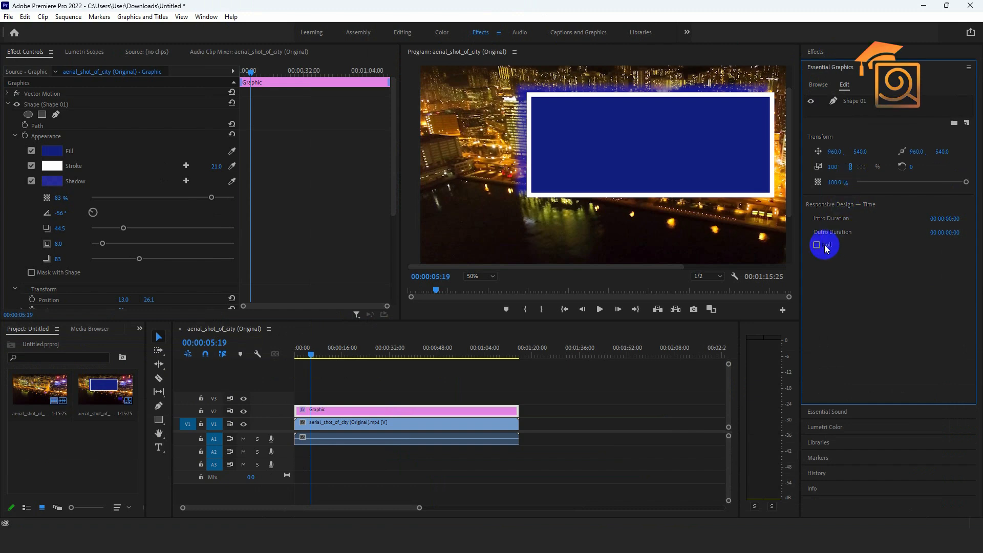
left_click(358, 403)
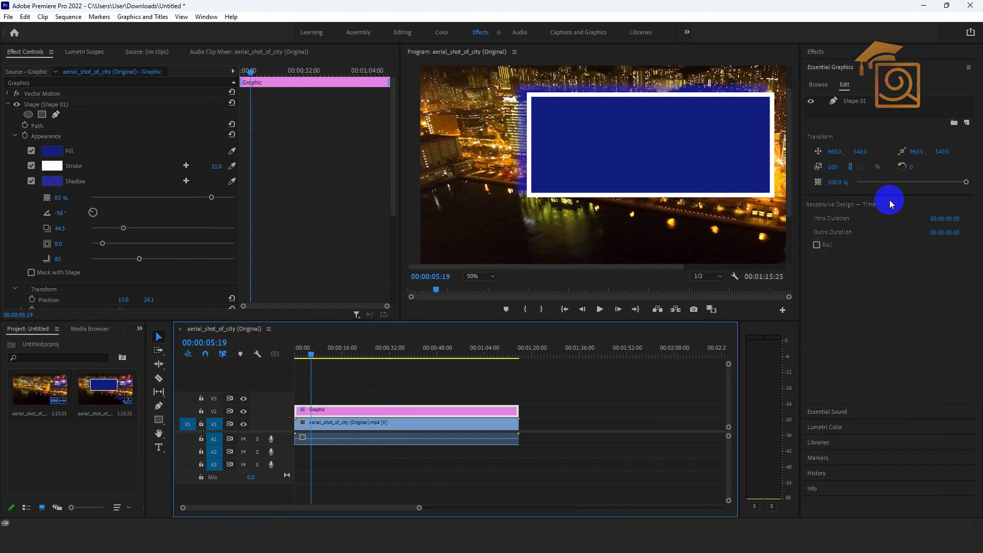
left_click(853, 104)
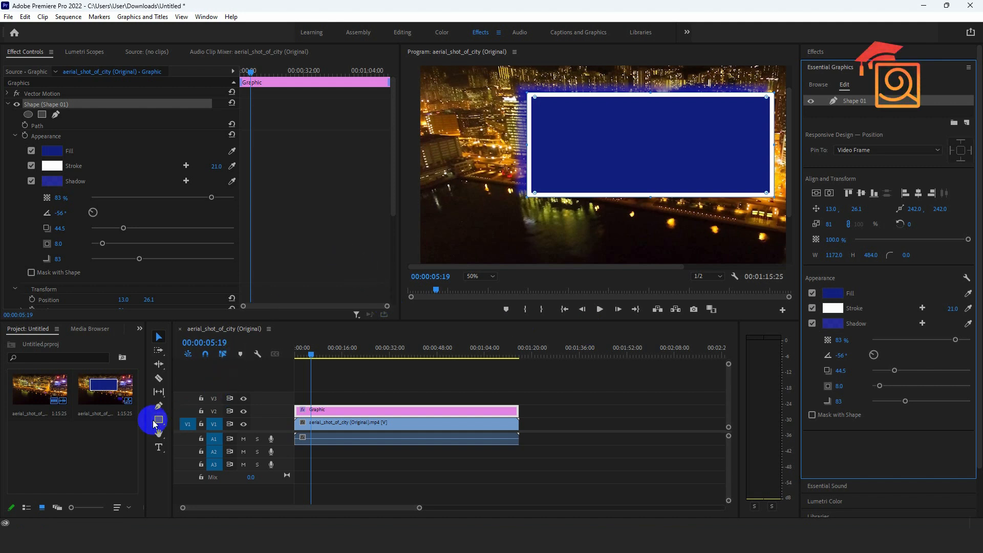
Change the rectangle's solid fill to dark green (047B1B) and disable its stroke and shadow
left_click(52, 150)
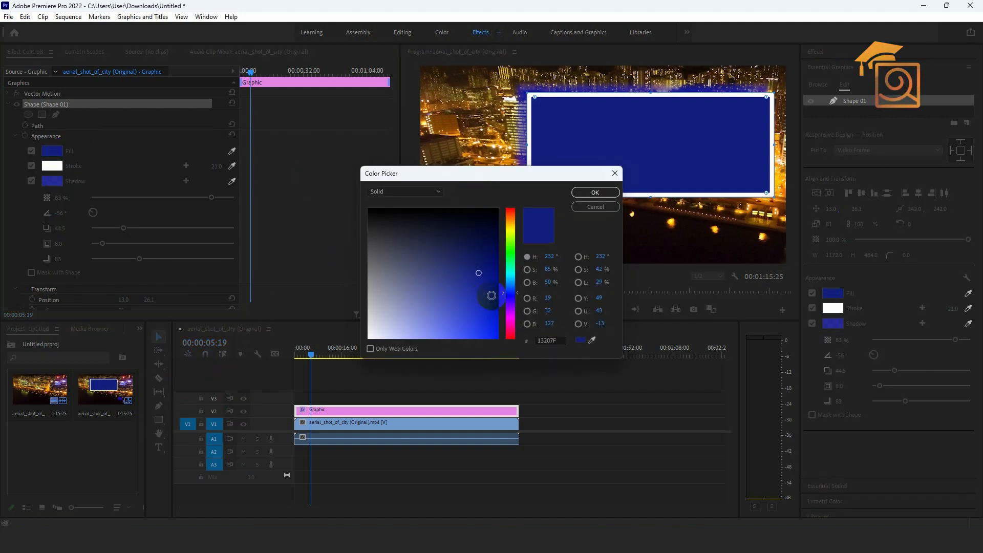
mouse_move(508, 253)
left_mouse_down()
mouse_move(508, 241)
mouse_move(507, 256)
left_mouse_up()
left_click(493, 264)
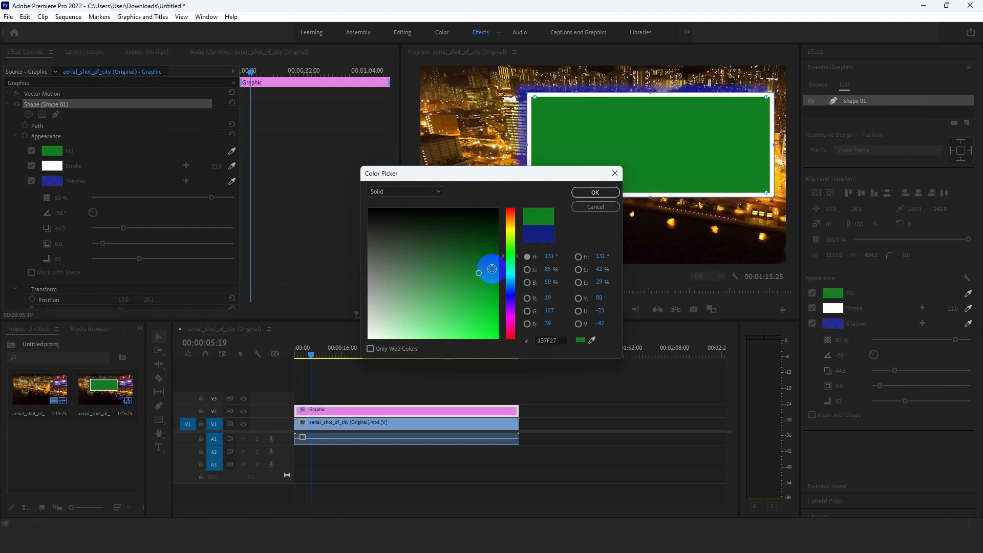
left_click(493, 270)
left_click(592, 196)
left_click(32, 167)
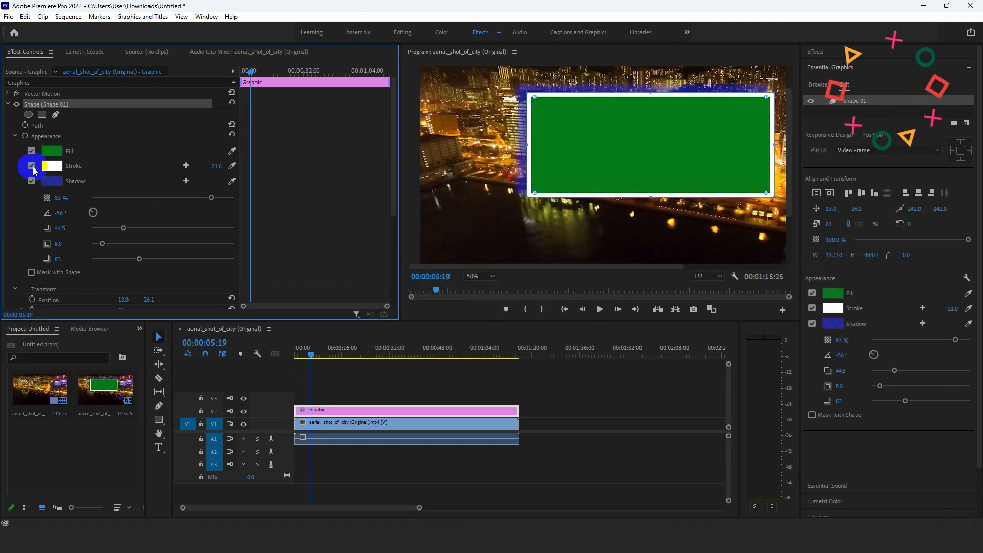
left_click(31, 181)
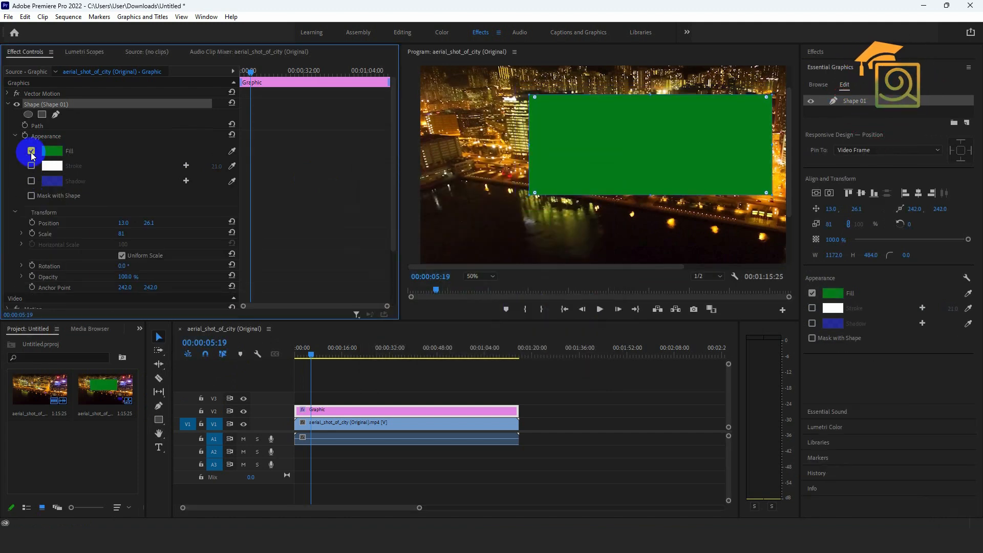
Resize the green rectangle to about 928 by 561 and move it to about -451, 12 in the frame
left_click(529, 215)
left_click_drag(535, 194, 583, 207)
left_click_drag(656, 177, 556, 167)
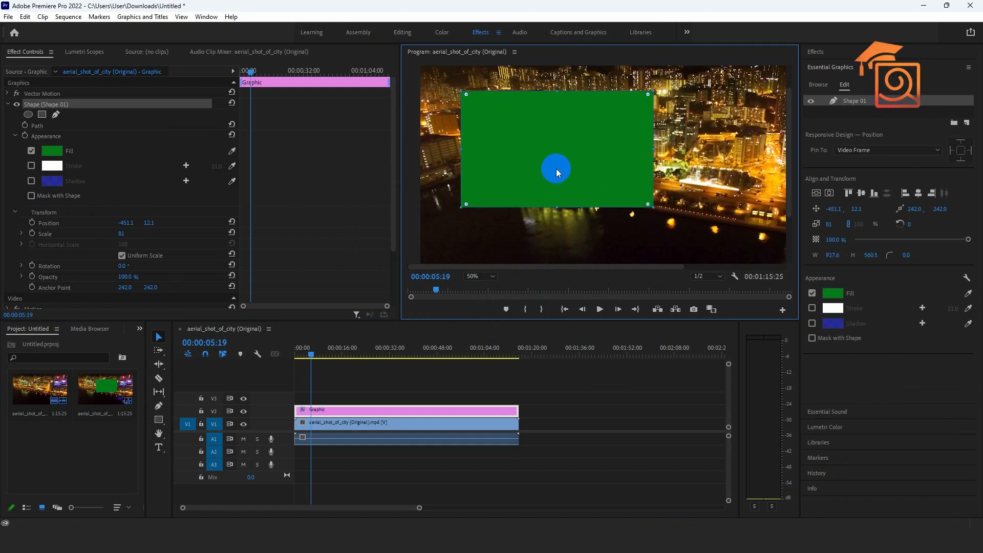
With no clip selected, draw a circle about 286 wide with the Ellipse tool, beside the green rectangle's right edge
left_click(386, 458)
left_click_drag(159, 421, 187, 430)
mouse_move(523, 130)
left_mouse_down()
mouse_move(568, 177)
mouse_move(550, 160)
left_mouse_up()
key("ctrl+z")
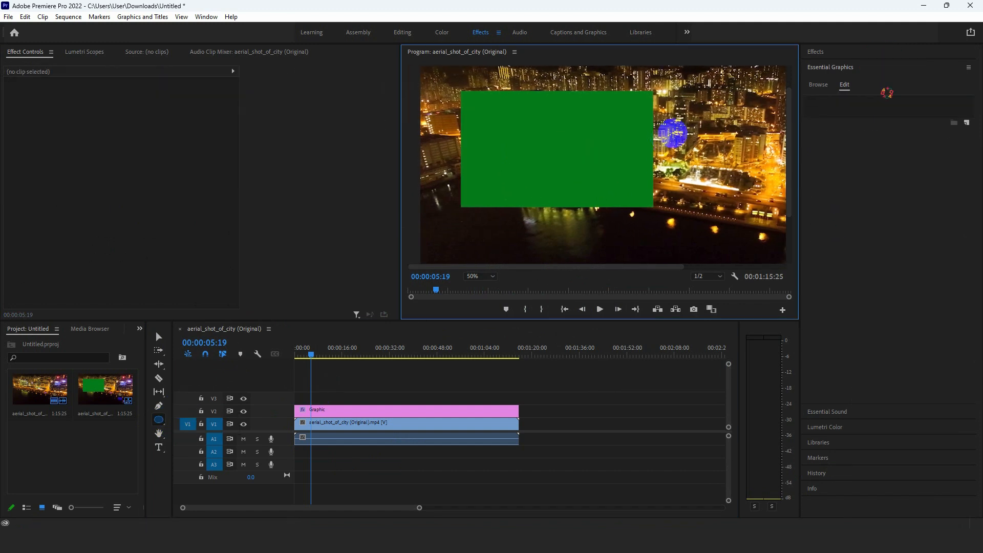
mouse_move(677, 118)
left_mouse_down()
mouse_move(752, 215)
mouse_move(740, 197)
left_mouse_up()
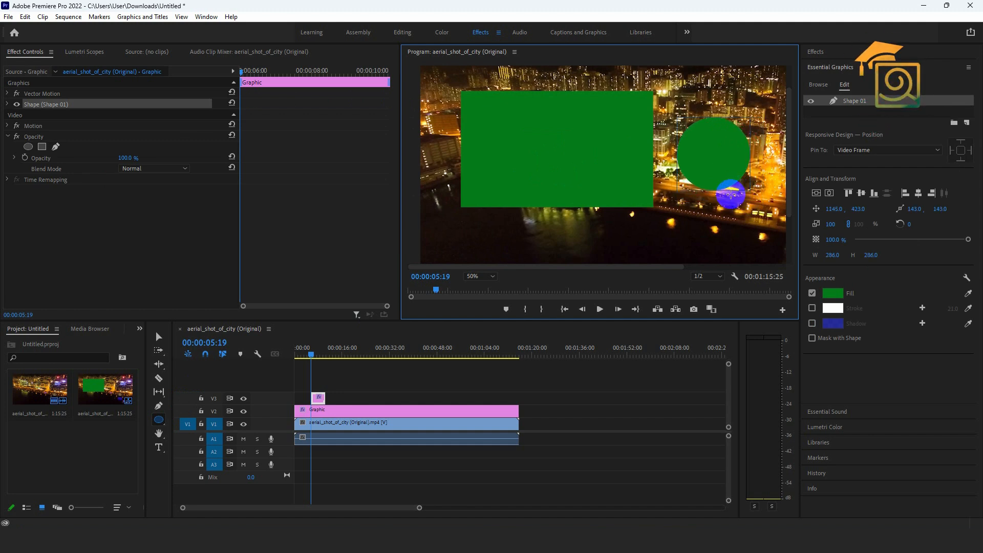
Change the circle's solid fill colour from green to bright red
left_click(832, 293)
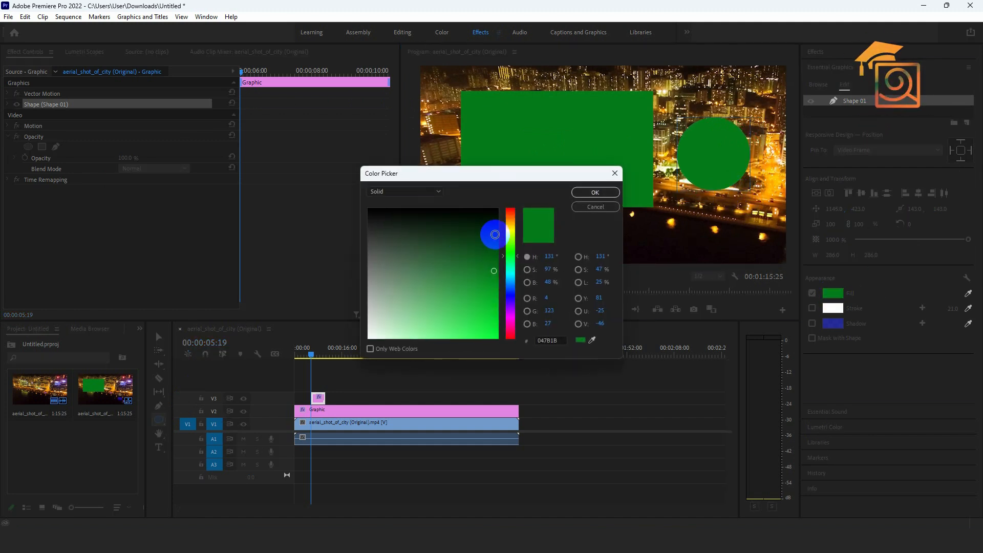
left_click(510, 209)
left_click(471, 324)
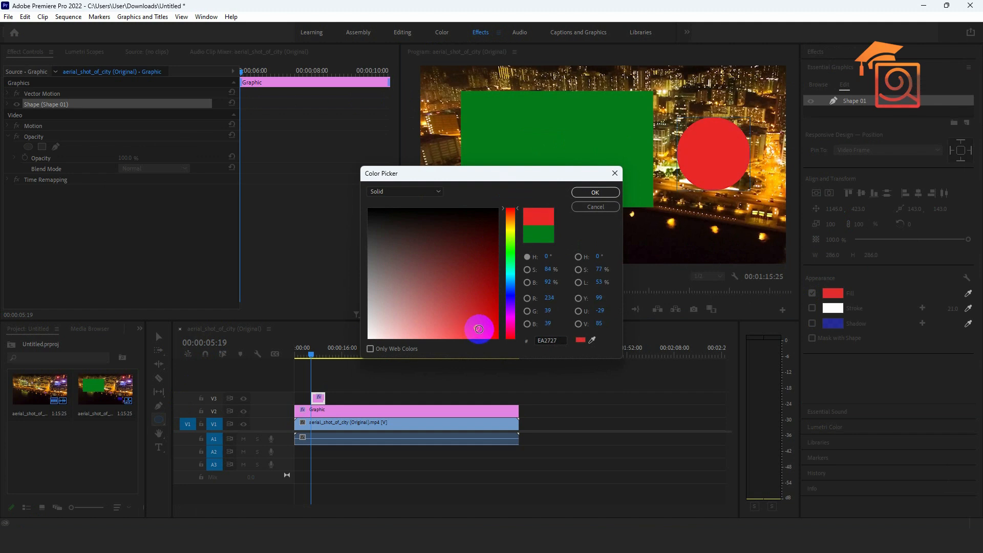
left_click(594, 192)
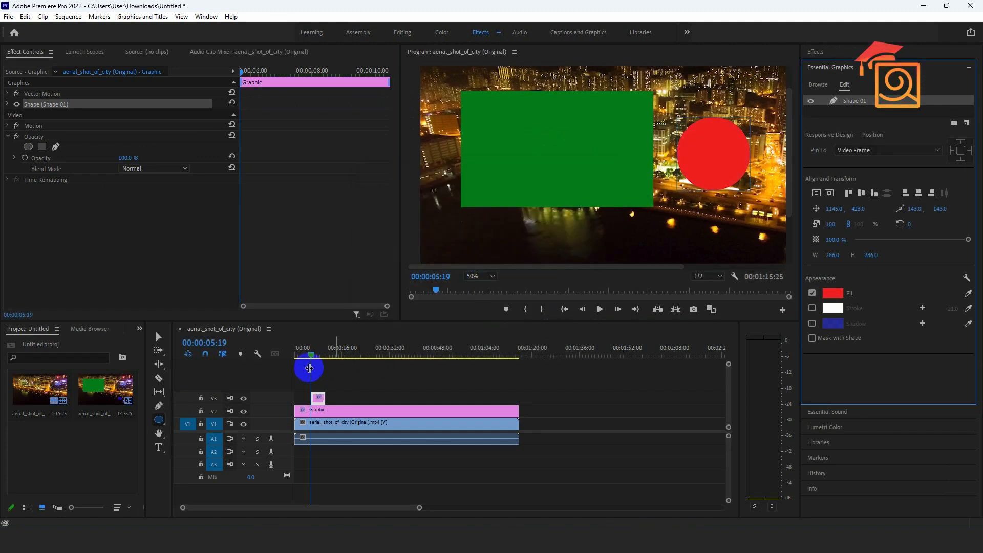
Move the red circle onto the green rectangle, slightly left of its centre, at about 477, 403
left_click(158, 337)
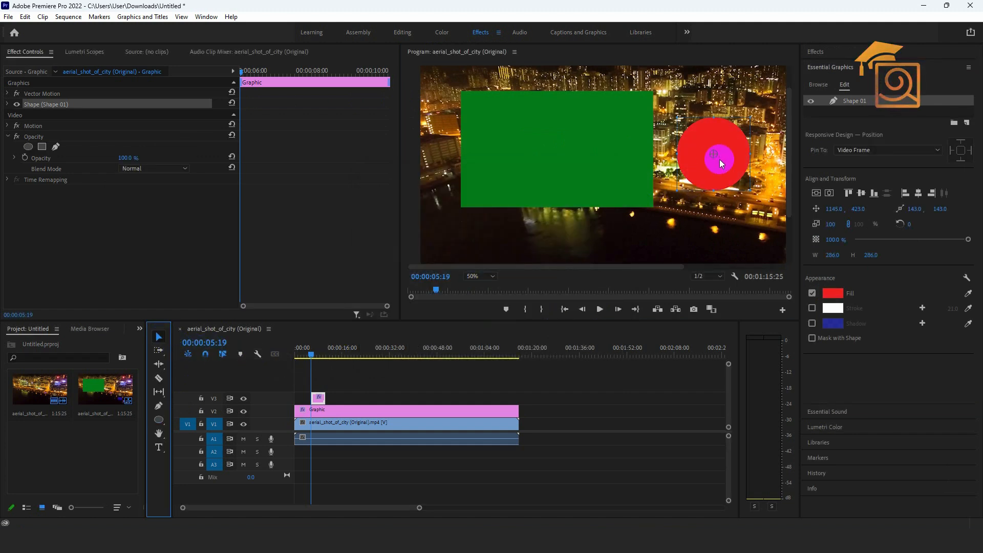
left_click_drag(719, 162, 564, 161)
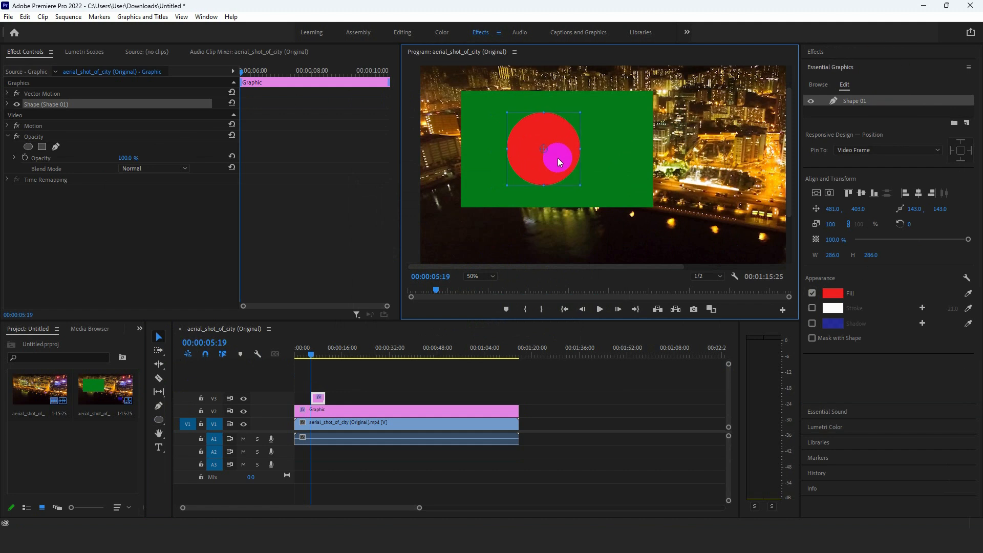
left_click(689, 213)
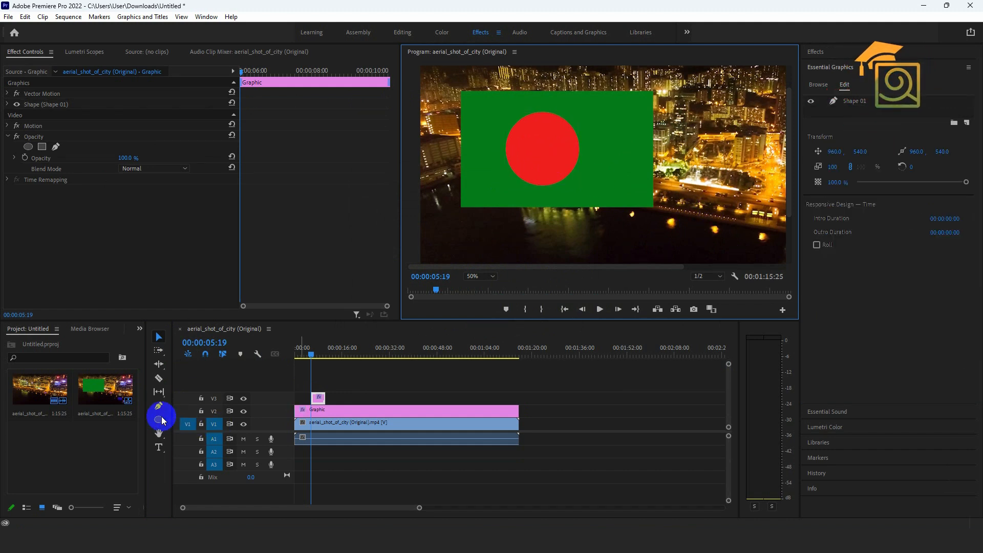
Draw a triangle about 346 by 300 with the Polygon tool beside the flag and move it to about 1141, 538
left_click_drag(159, 419, 187, 439)
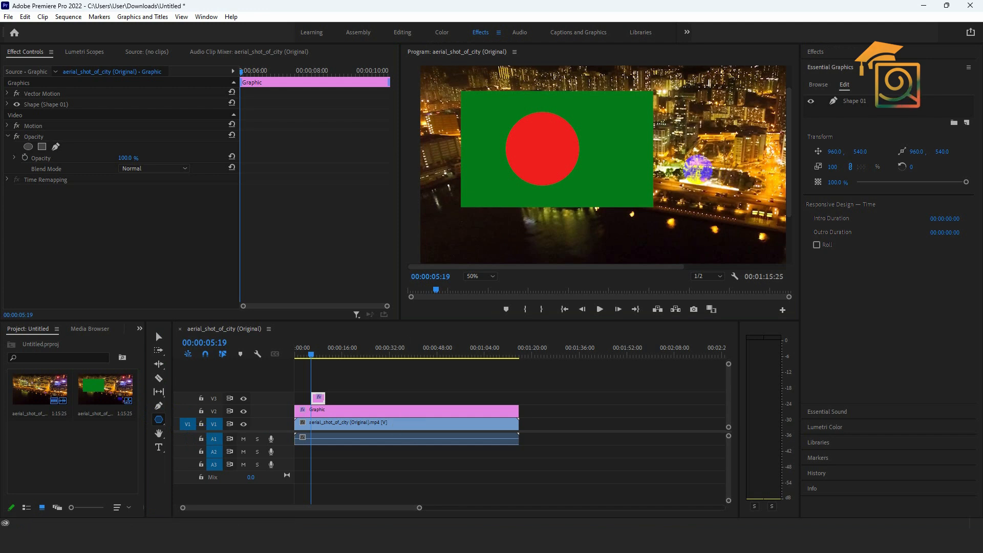
left_click_drag(697, 161, 755, 238)
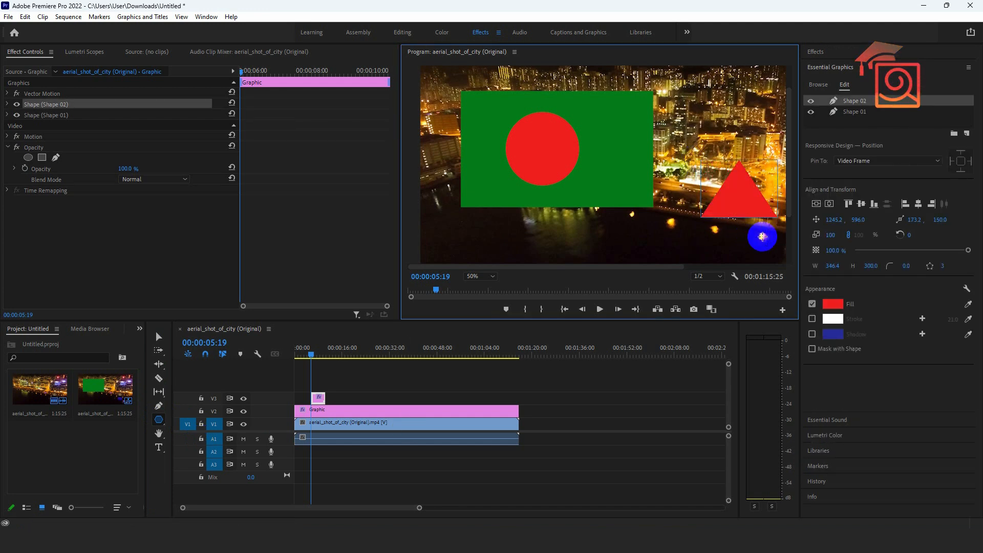
key("v")
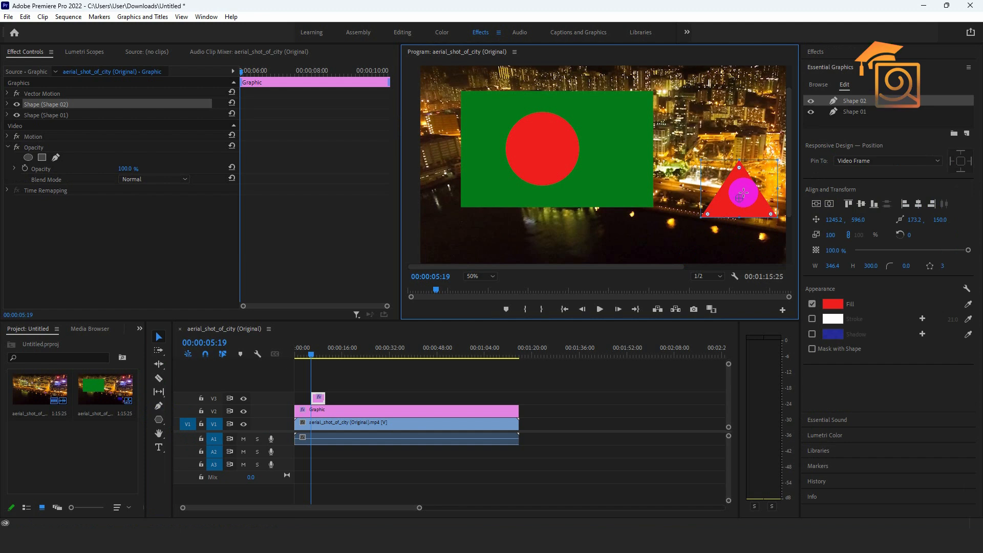
left_click_drag(737, 180, 719, 171)
Set the polygon's number of sides to 5 and round its corners to a radius of about 43
left_click_drag(942, 265, 947, 264)
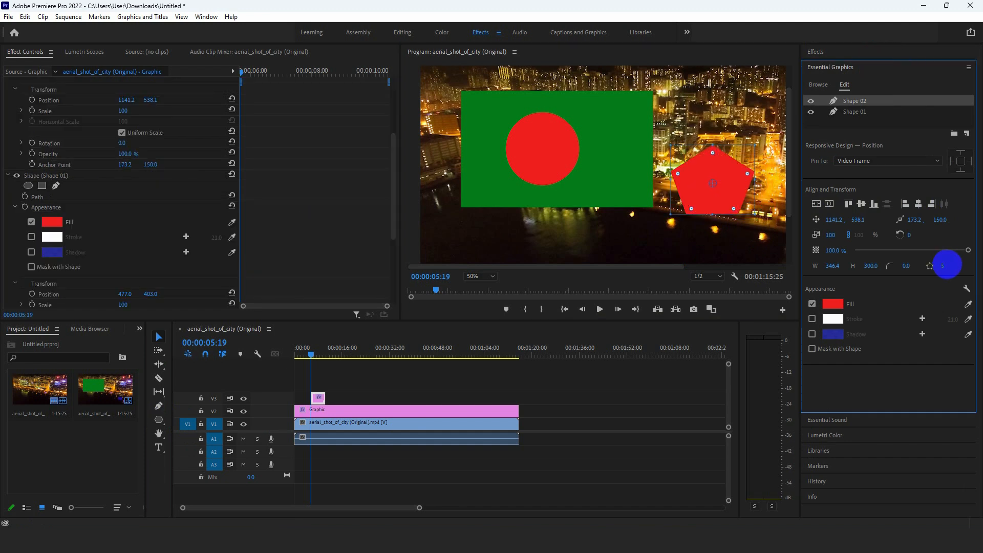
left_click(712, 153)
left_click(751, 176)
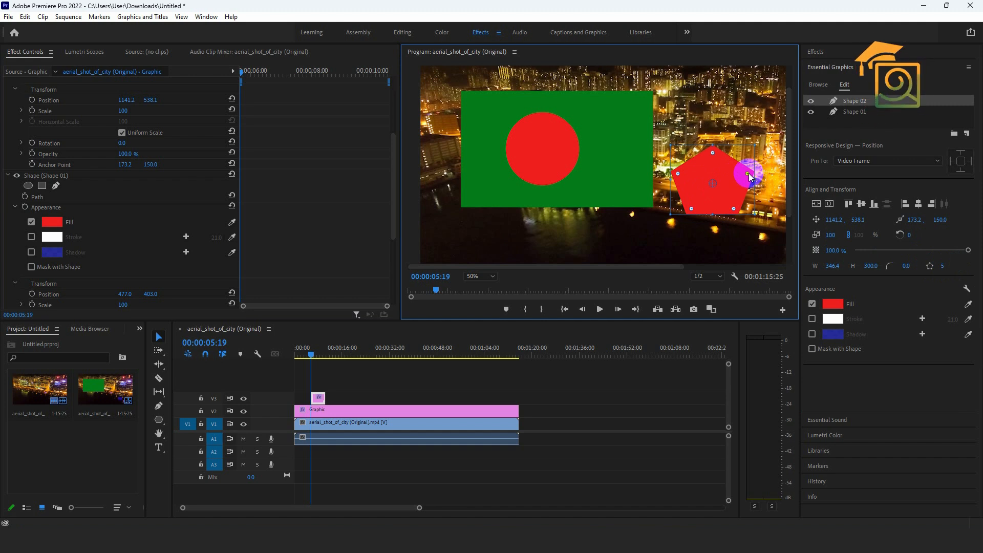
mouse_move(748, 176)
left_mouse_down()
mouse_move(746, 165)
mouse_move(748, 175)
mouse_move(770, 176)
mouse_move(737, 182)
left_mouse_up()
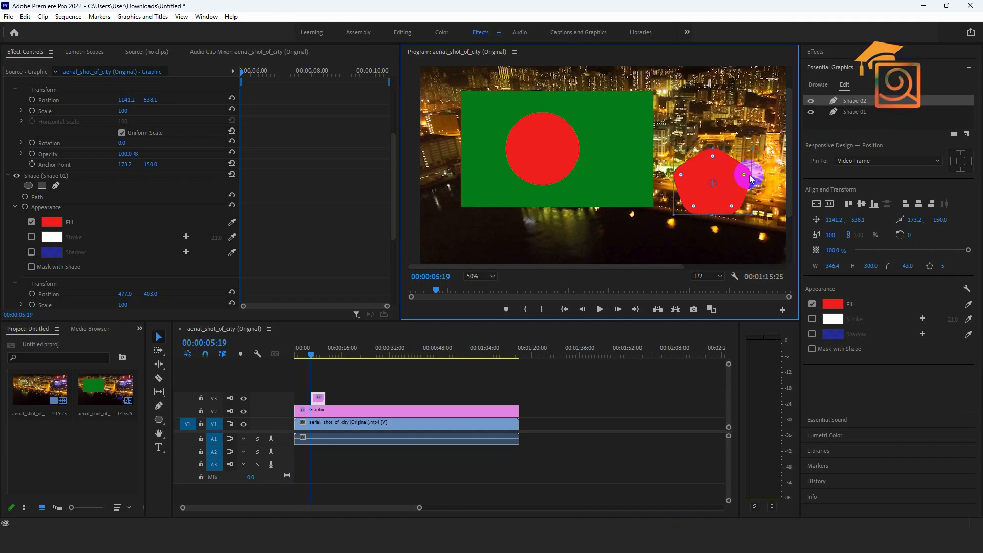
Set the polygon's number of sides to 6 and move the hexagon up to about 1129, 422
left_click(946, 265)
left_click_drag(945, 265, 768, 267)
left_click_drag(725, 174, 724, 144)
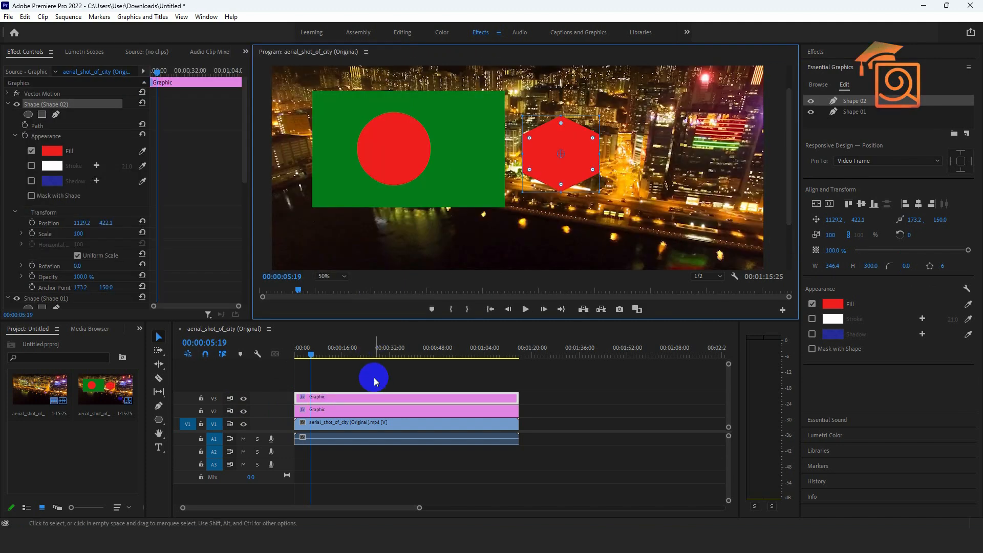
Draw a red bar 70 high across the lower part of the frame and stretch it to the full 1920 width
left_click(194, 392)
left_click(159, 420)
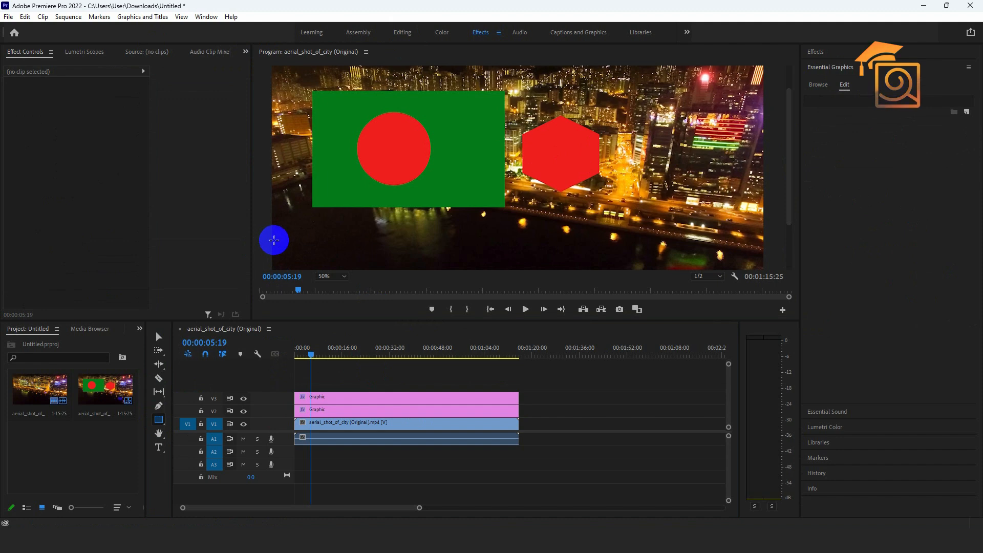
mouse_move(271, 240)
left_mouse_down()
mouse_move(722, 259)
mouse_move(761, 247)
mouse_move(764, 262)
left_mouse_up()
left_click(159, 337)
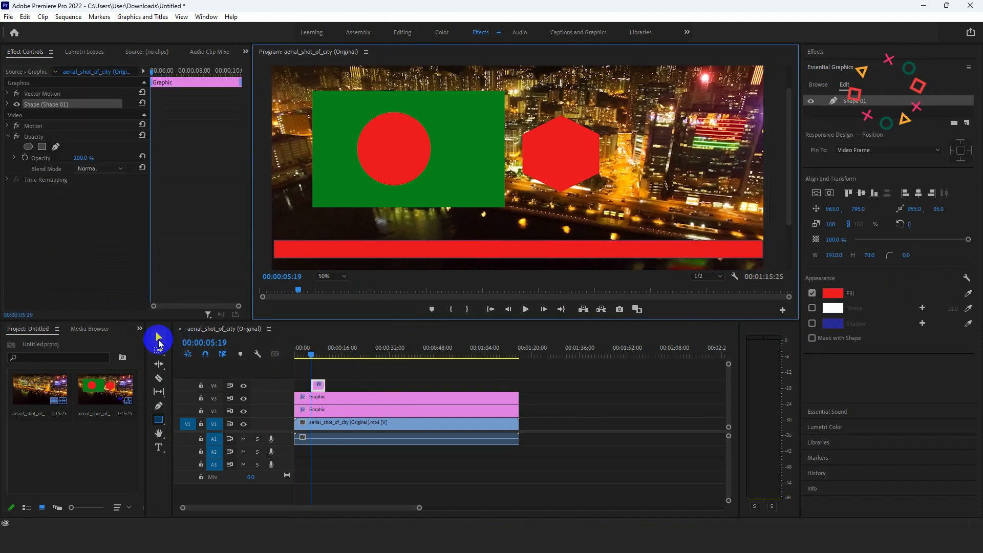
left_click_drag(274, 248, 271, 251)
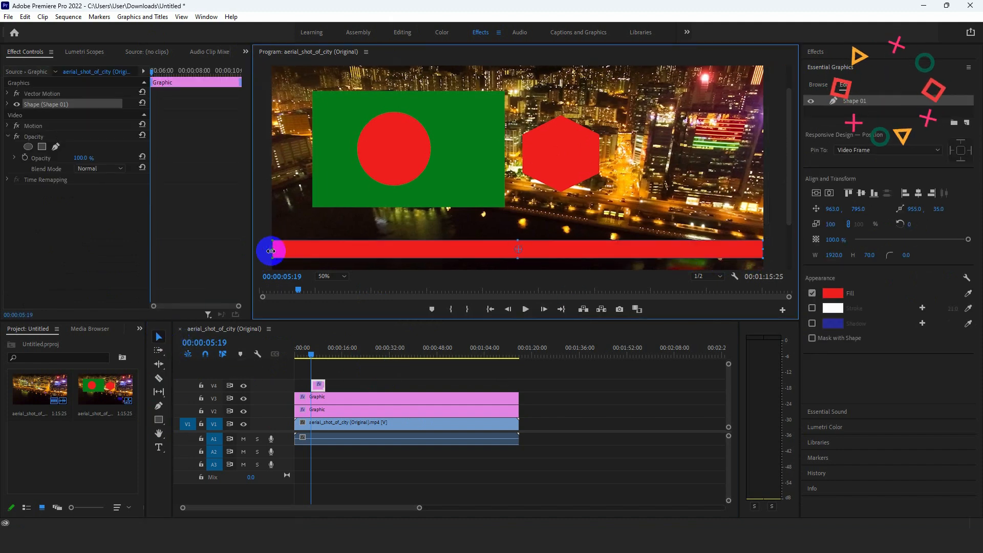
left_click(772, 223)
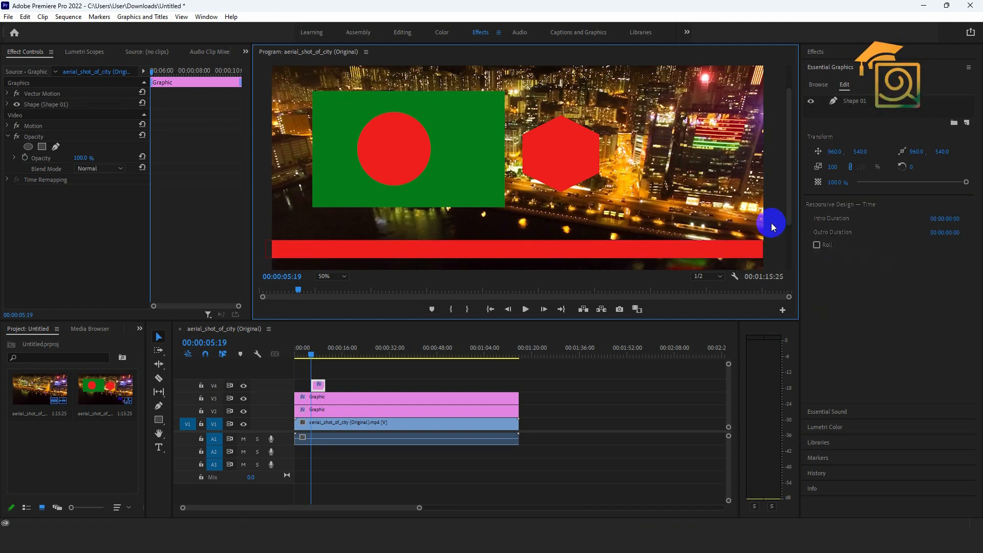